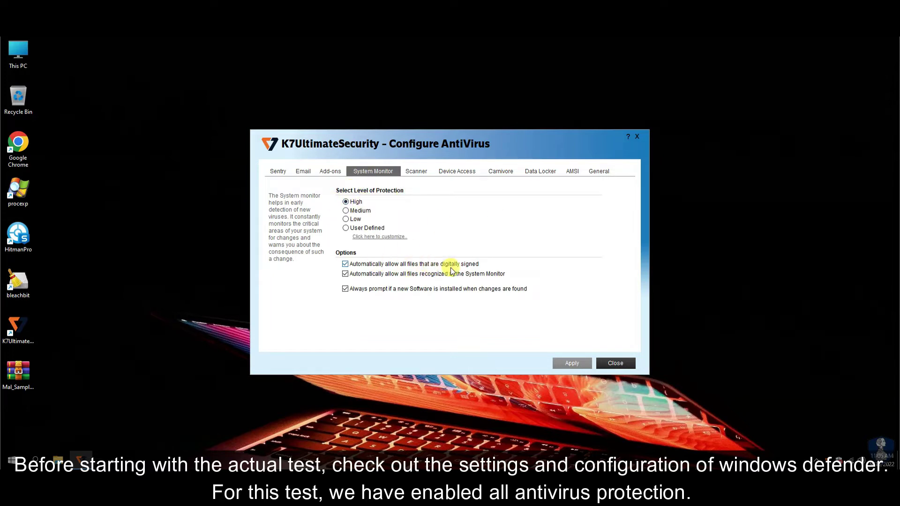
- Review the antivirus configuration for Scanner, Device Access, Carnivore, Data Locker trusted applications, AMSI and General
left_click(416, 171)
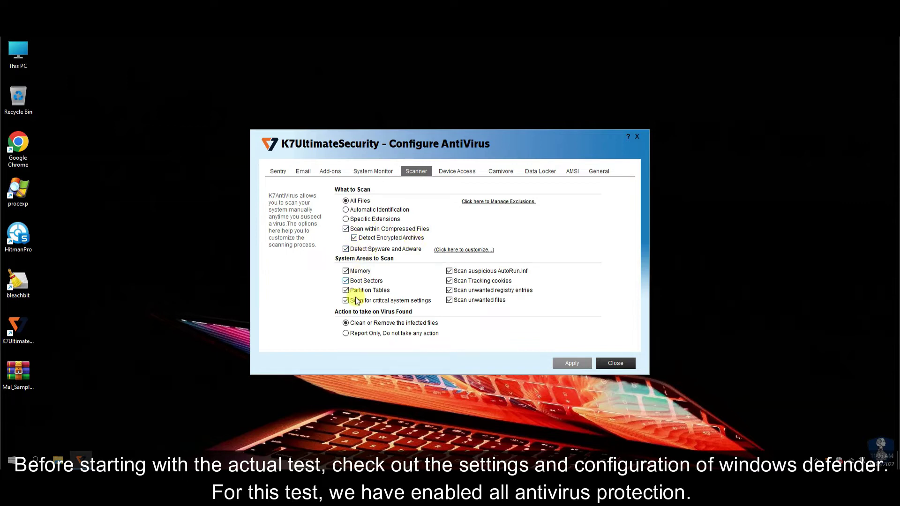
left_click(450, 173)
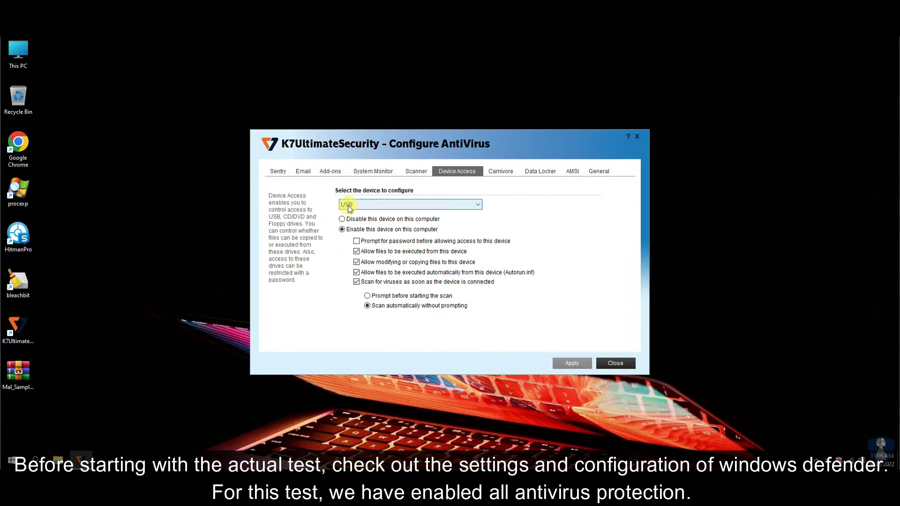
key("ctrl+Tab")
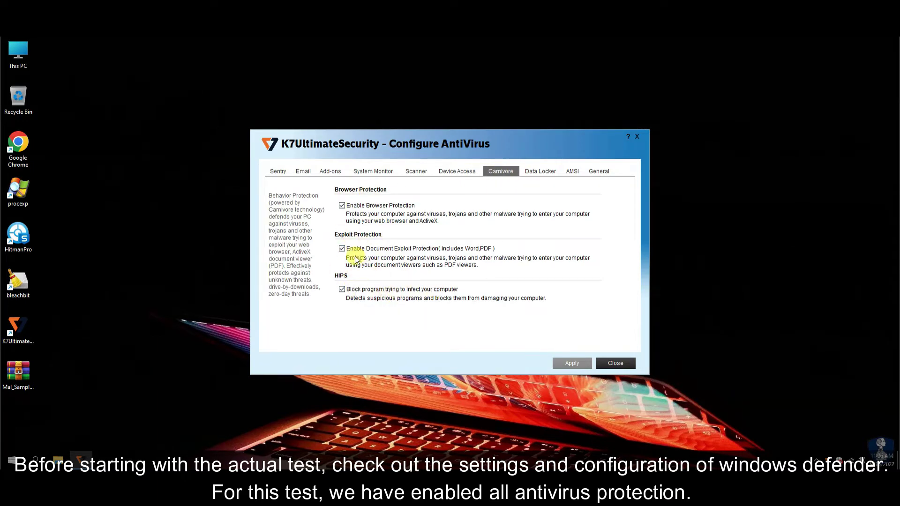
left_click(536, 173)
scroll(441, 308, "down", 2)
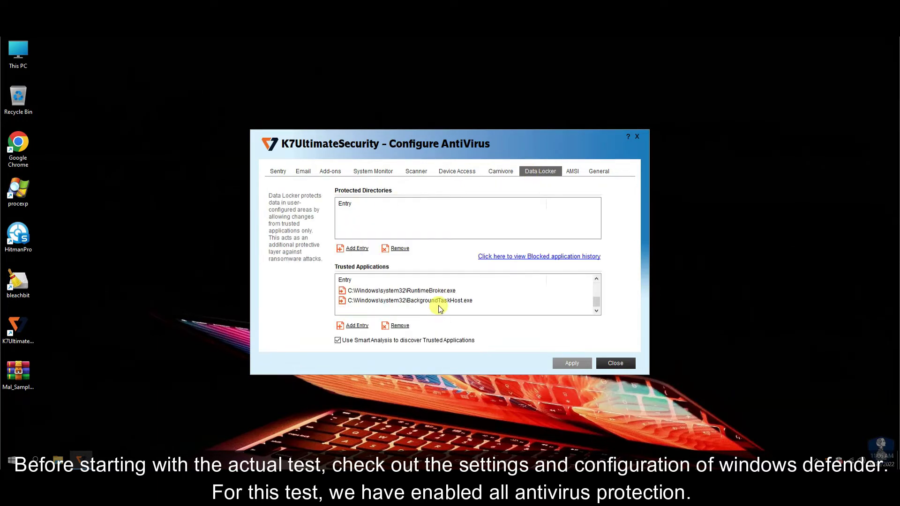
scroll(441, 308, "up", 3)
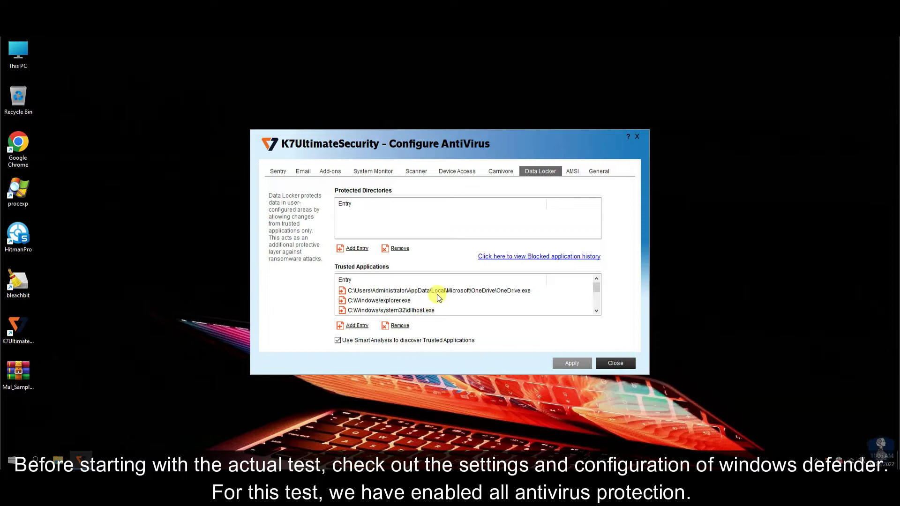
scroll(438, 297, "down", 3)
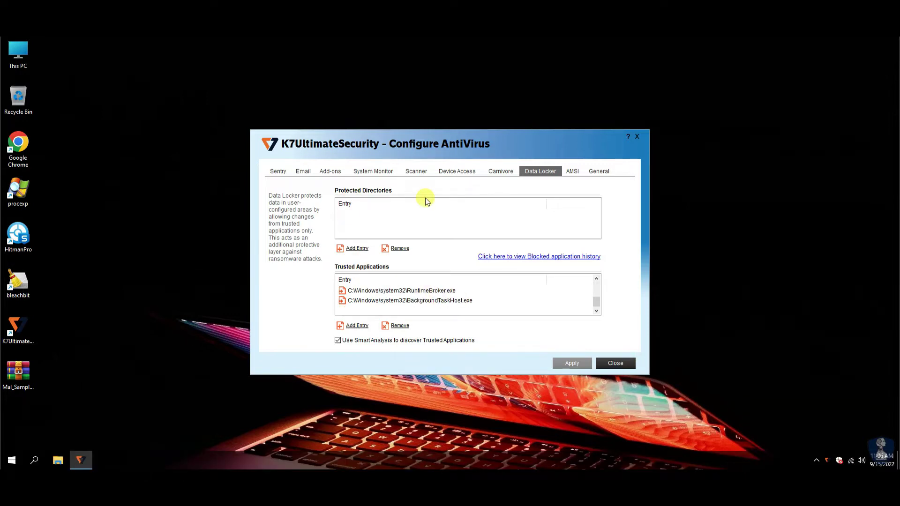
left_click(572, 171)
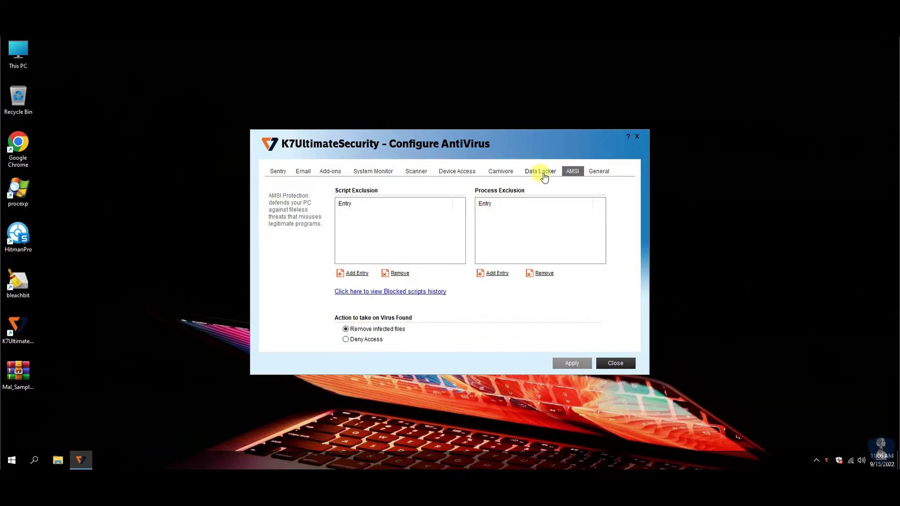
left_click(599, 172)
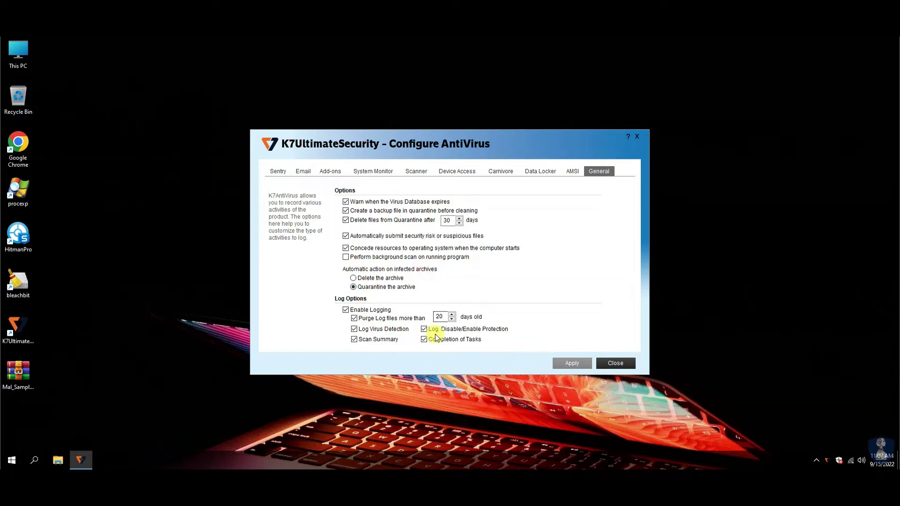
- Add the Documents and Music folders to the protected directories of the Data Locker
key("ctrl+shift+Tab")
key("ctrl+shift+Tab")
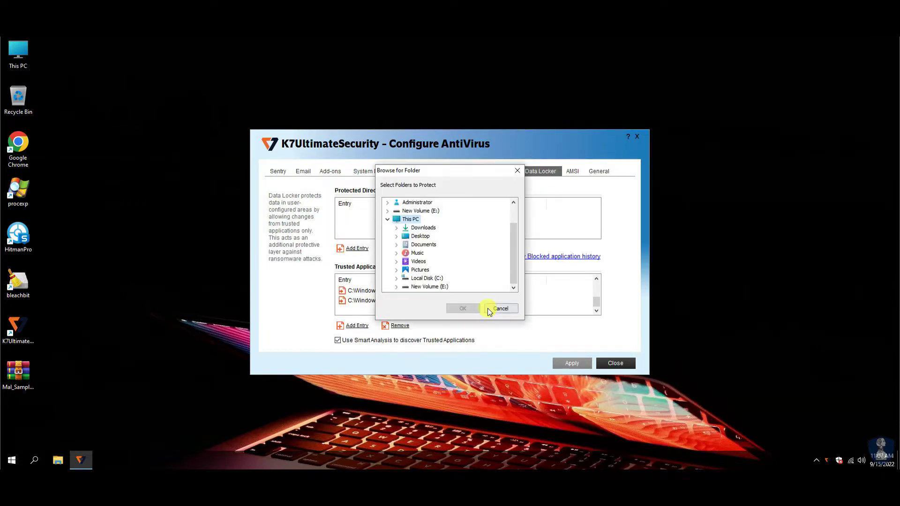
left_click(423, 246)
left_click(457, 307)
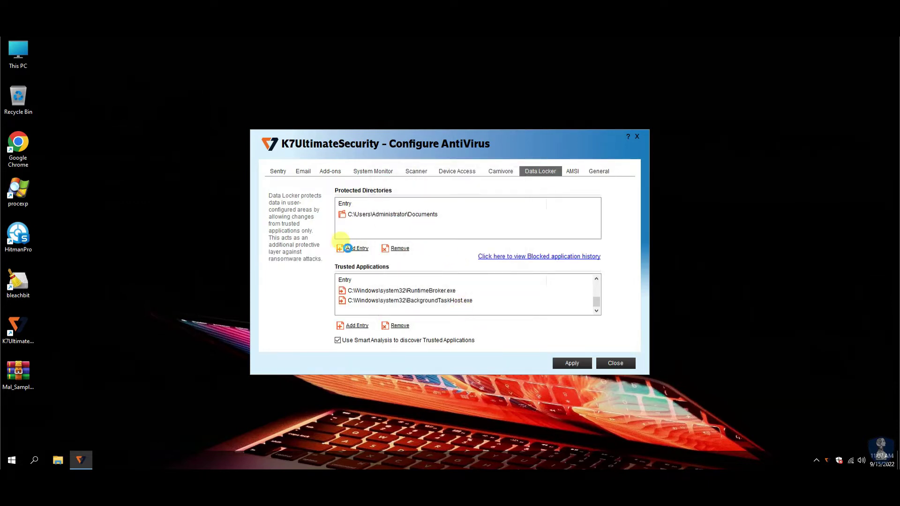
left_click(347, 248)
left_click(417, 253)
left_click(462, 308)
- Add the Videos folder to the Data Locker's protected directories and close the antivirus configuration
left_click(356, 248)
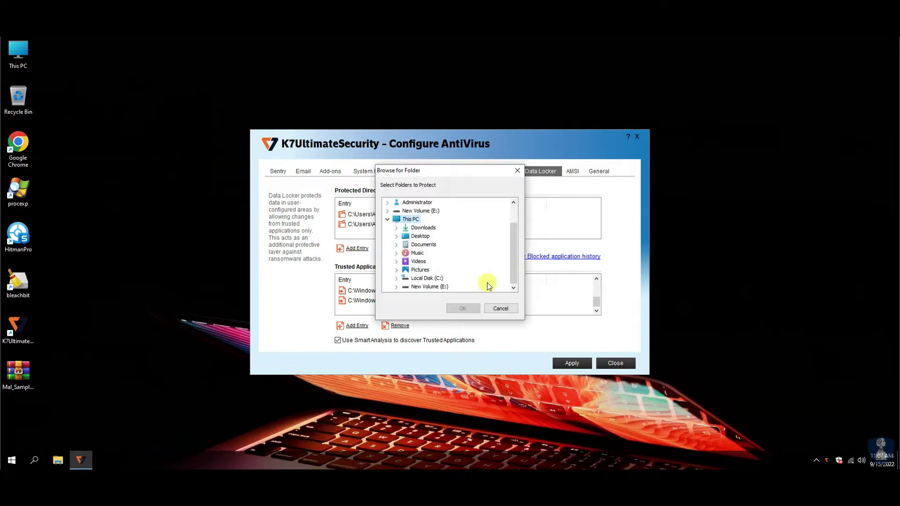
left_click(419, 262)
left_click(463, 308)
scroll(386, 225, "down", 1)
left_click(359, 249)
left_click(499, 309)
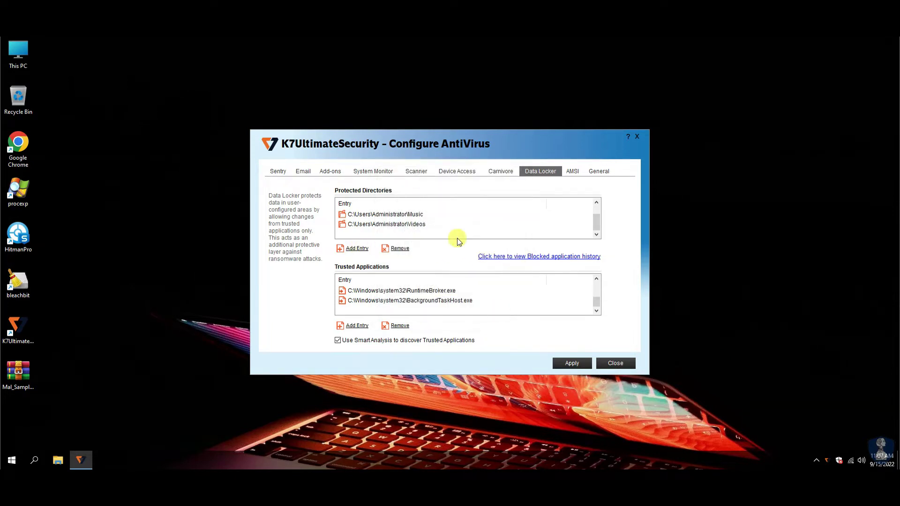
left_click(573, 172)
left_click(606, 364)
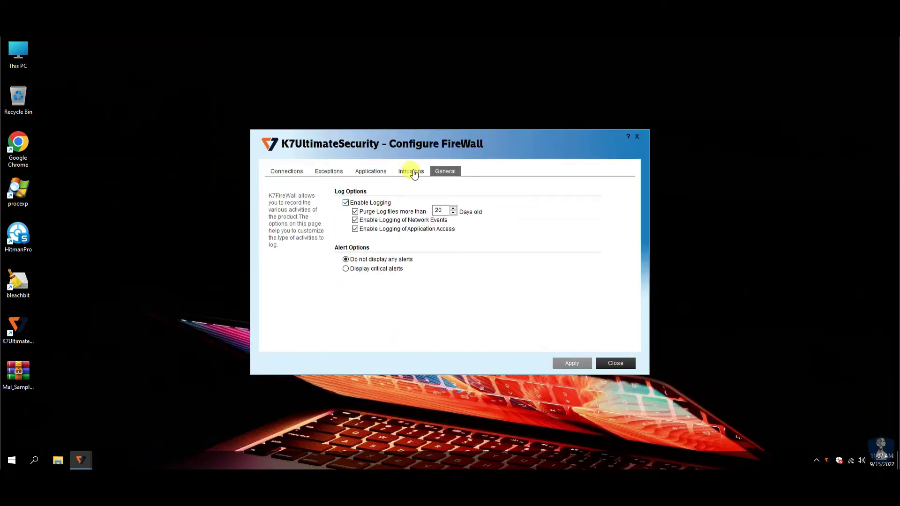
- Examine the firewall's intrusion, application, exception and connection settings, and close its configuration
left_click(411, 172)
left_click(370, 172)
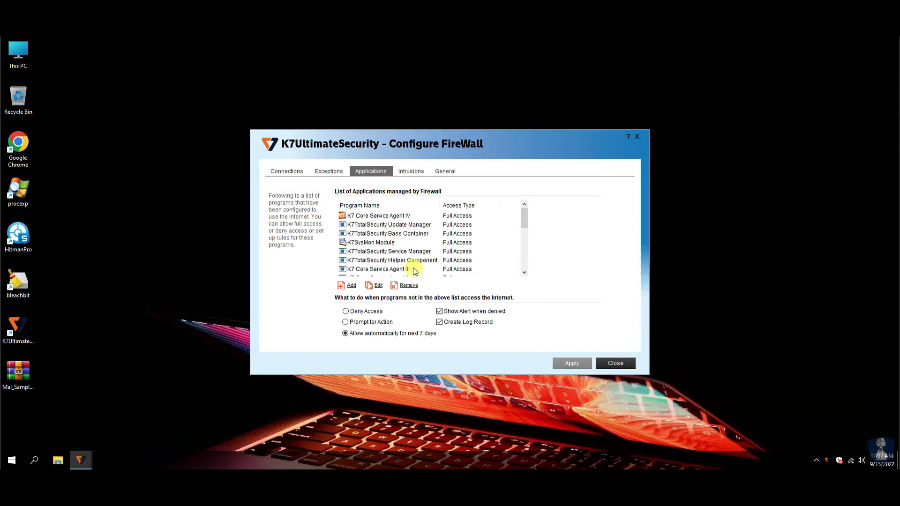
scroll(412, 235, "down", 3)
scroll(375, 235, "up", 3)
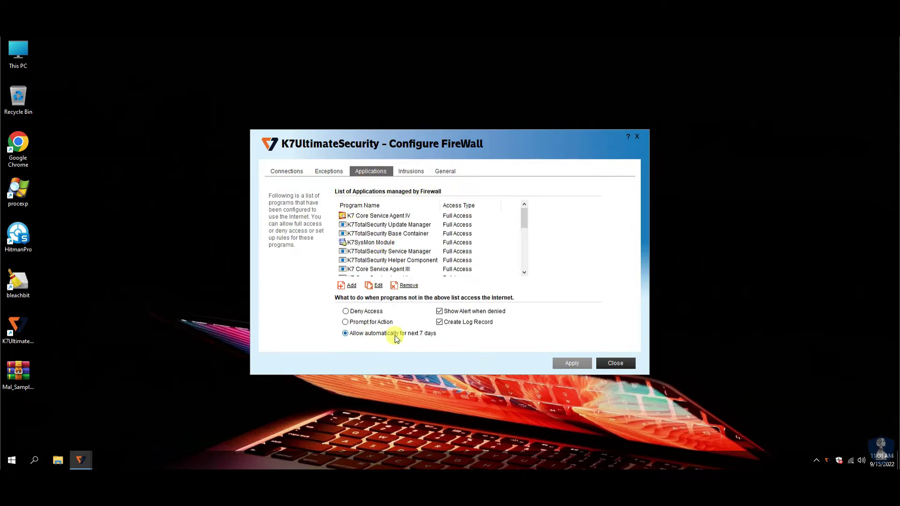
left_click(329, 172)
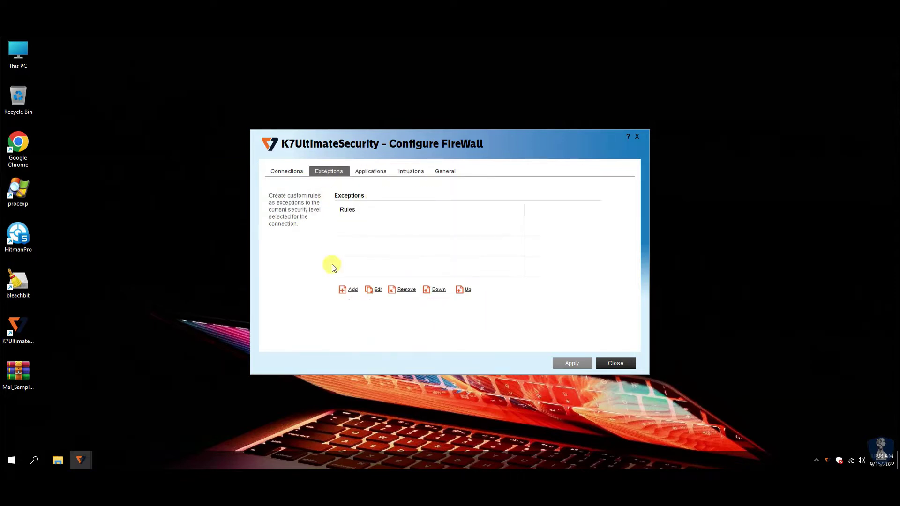
left_click(288, 172)
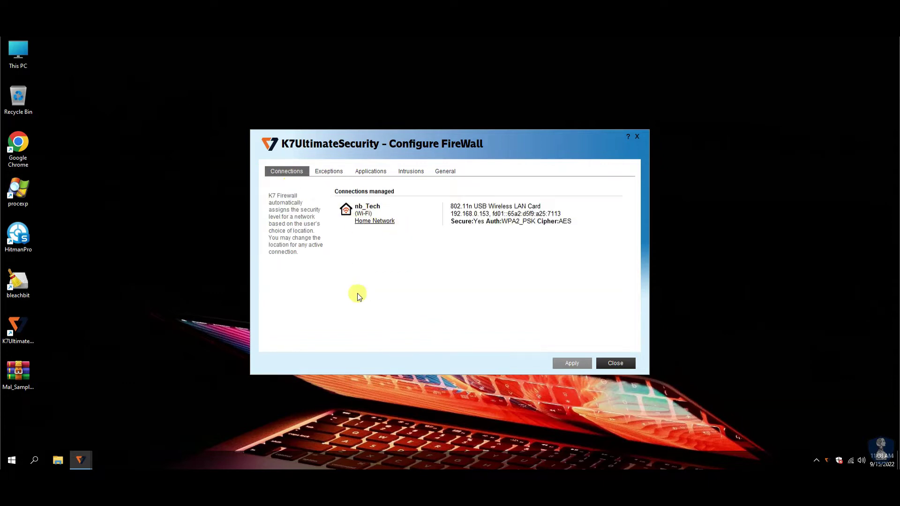
left_click(615, 363)
- Check the AntiSpam settings from the approved and blocked lists through User Rules, Advanced, Smart Analysis, Security and General
left_click(345, 257)
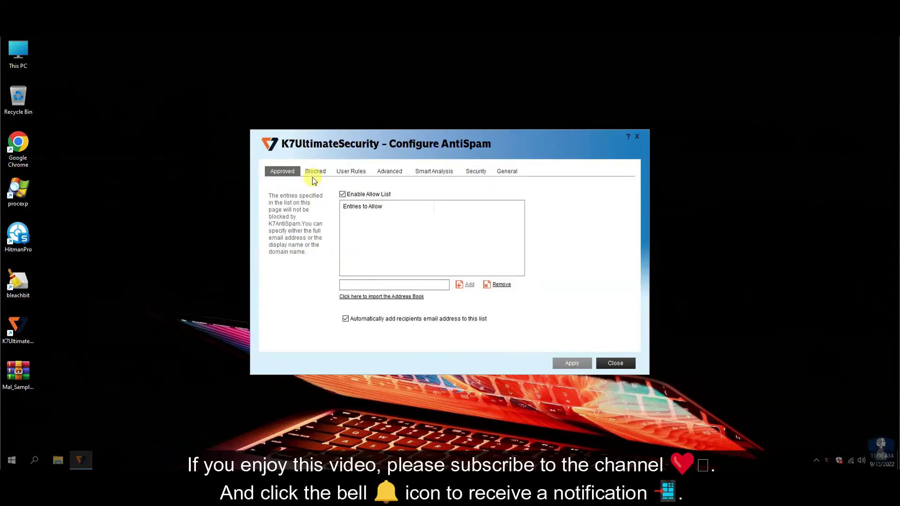
left_click(315, 171)
left_click(352, 172)
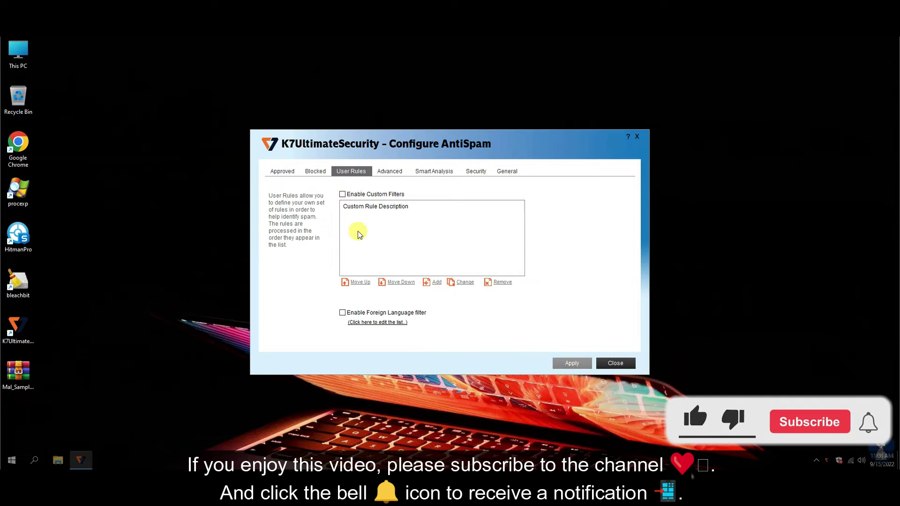
left_click(391, 173)
left_click(445, 177)
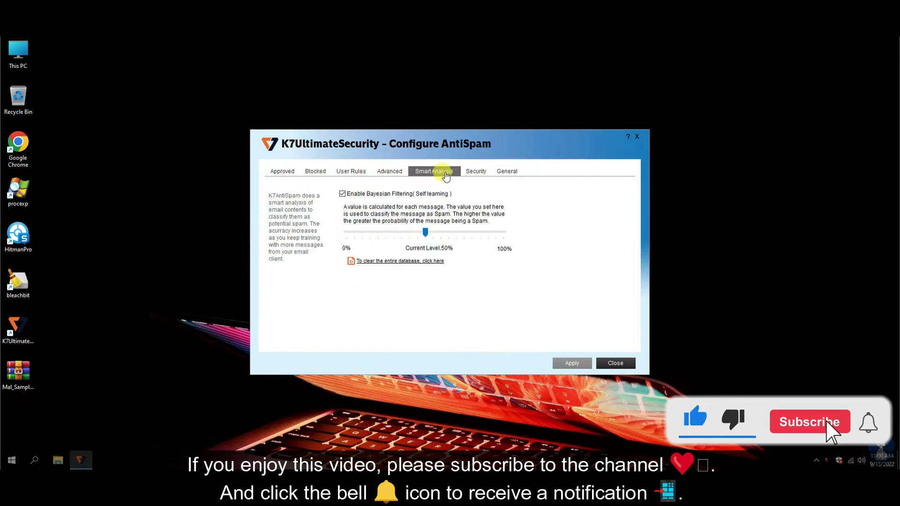
left_click(475, 172)
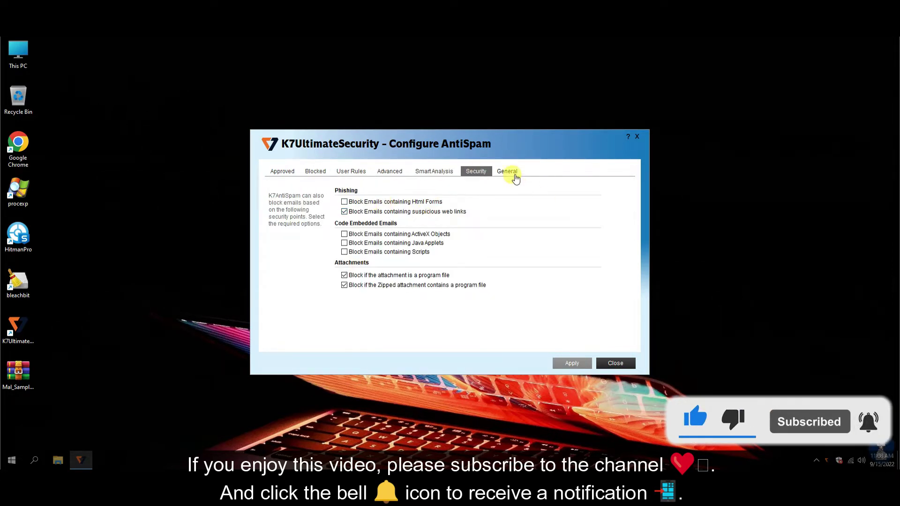
left_click(507, 171)
left_click(616, 364)
- Check the Web Protection options and the USB device access settings
left_click(355, 282)
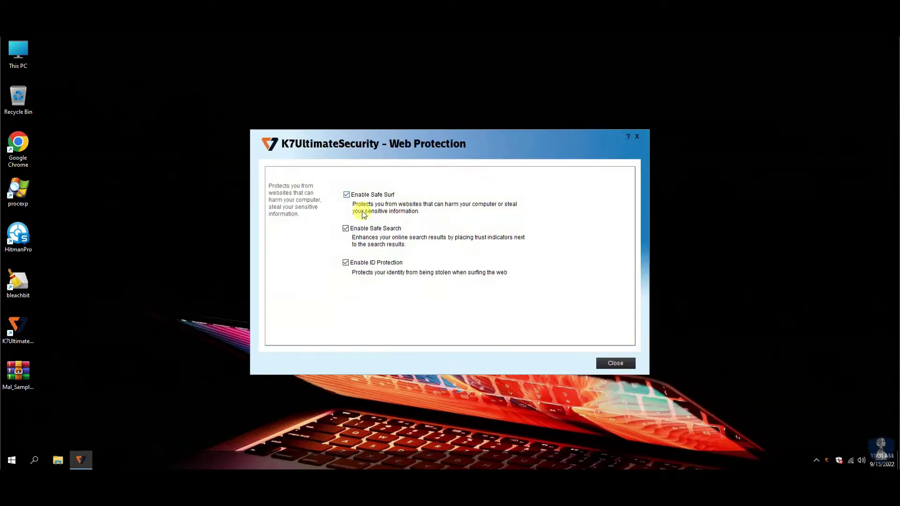
left_click(616, 363)
left_click(508, 196)
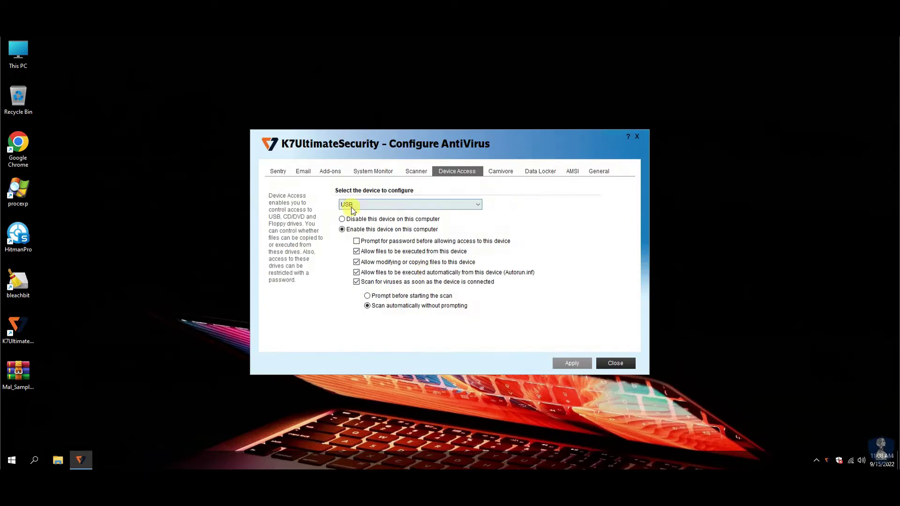
left_click(628, 365)
- Look through the Privacy, Manage Users and General product settings, closing each one after viewing
left_click(515, 220)
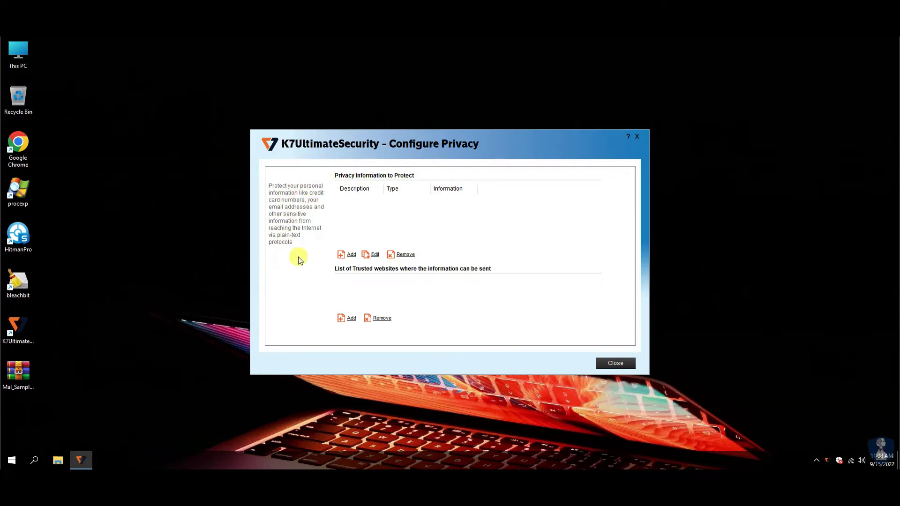
left_click(616, 364)
left_click(504, 240)
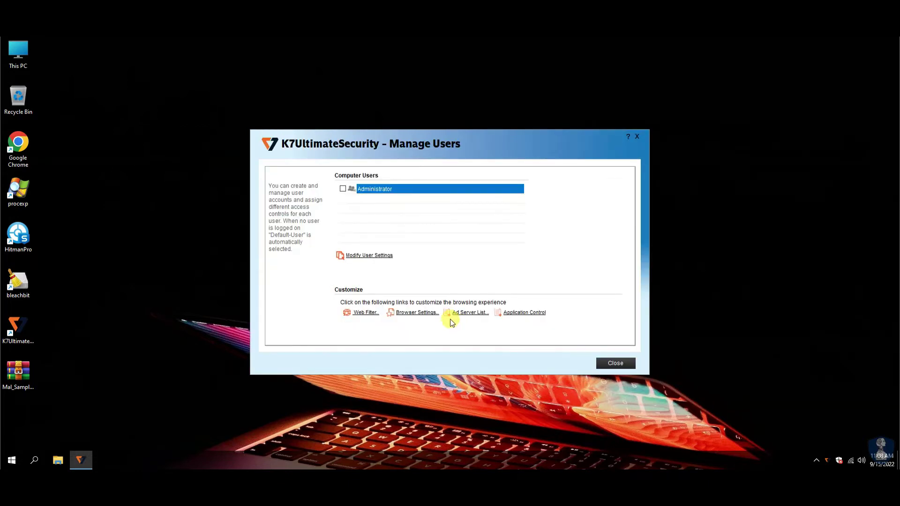
left_click(615, 363)
left_click(516, 266)
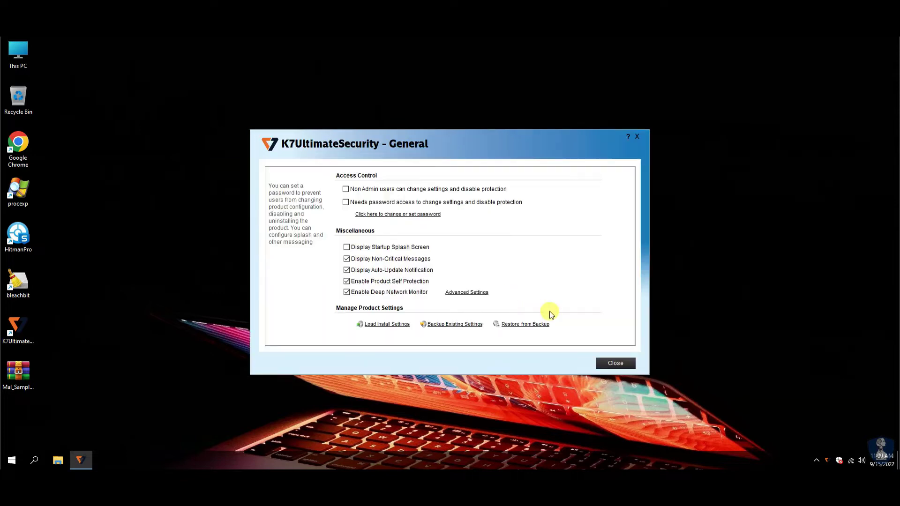
left_click(615, 363)
- View the available scan types and check the scan settings
left_click(501, 349)
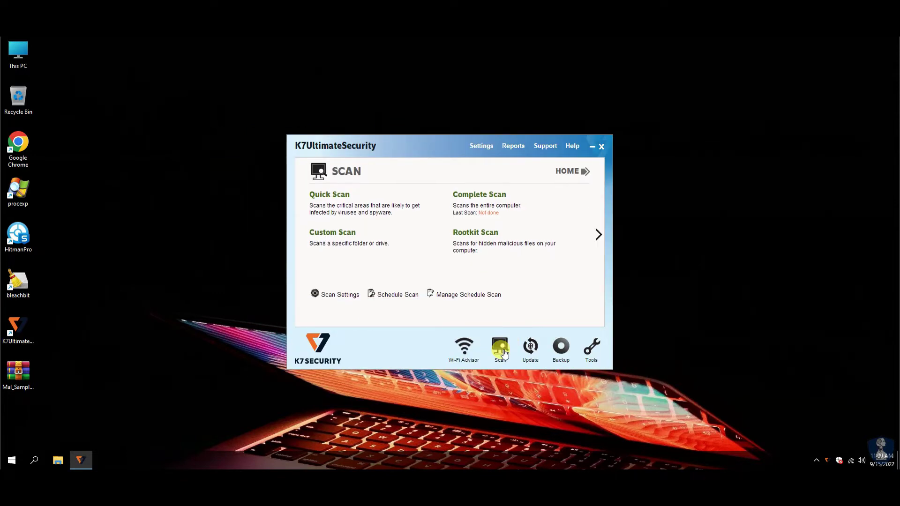
left_click(327, 290)
left_click(616, 364)
- Look over the Wi-Fi security advisor, update, backup and tools pages
left_click(463, 347)
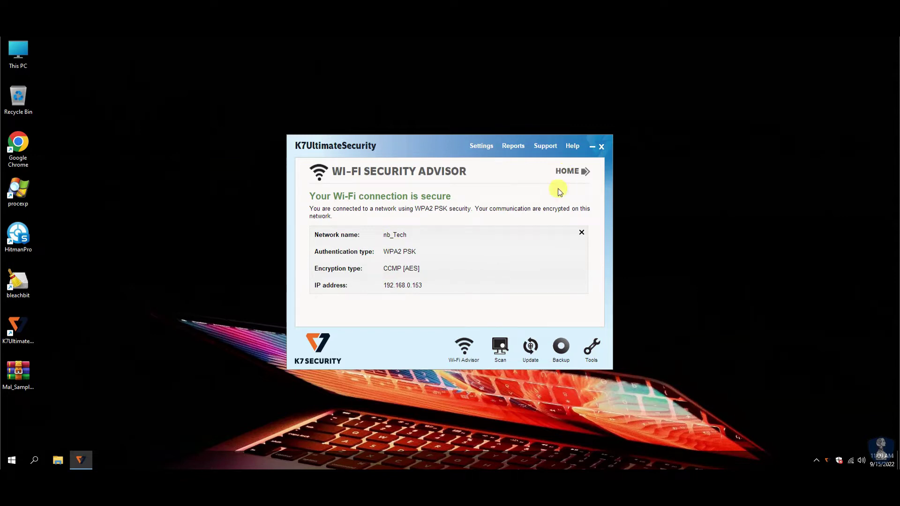
left_click(531, 347)
left_click(562, 347)
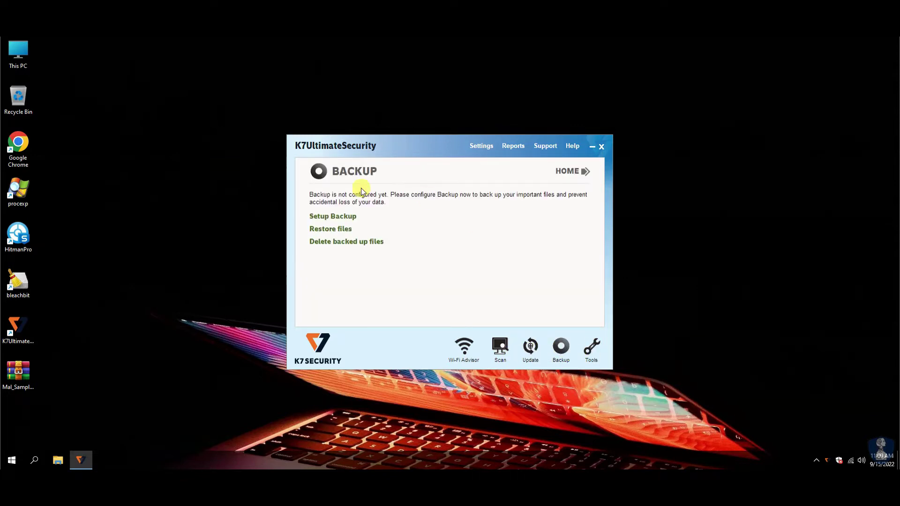
left_click(593, 349)
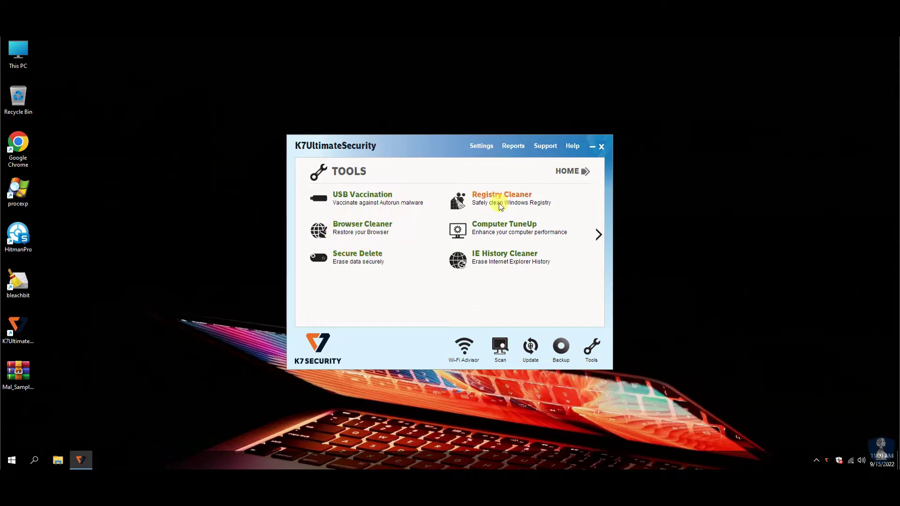
- Start a new backup of all file types in My Documents with the E:\ local drive as its destination
left_click(561, 347)
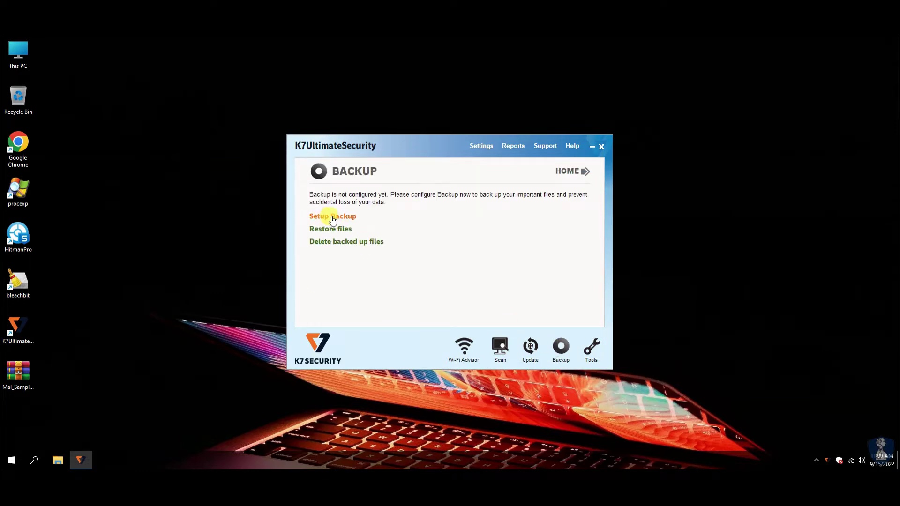
left_click(332, 217)
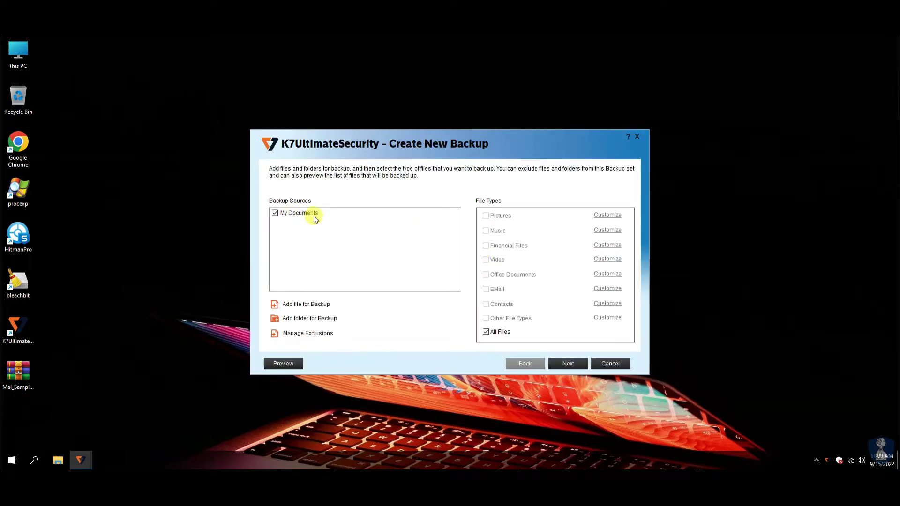
left_click(569, 364)
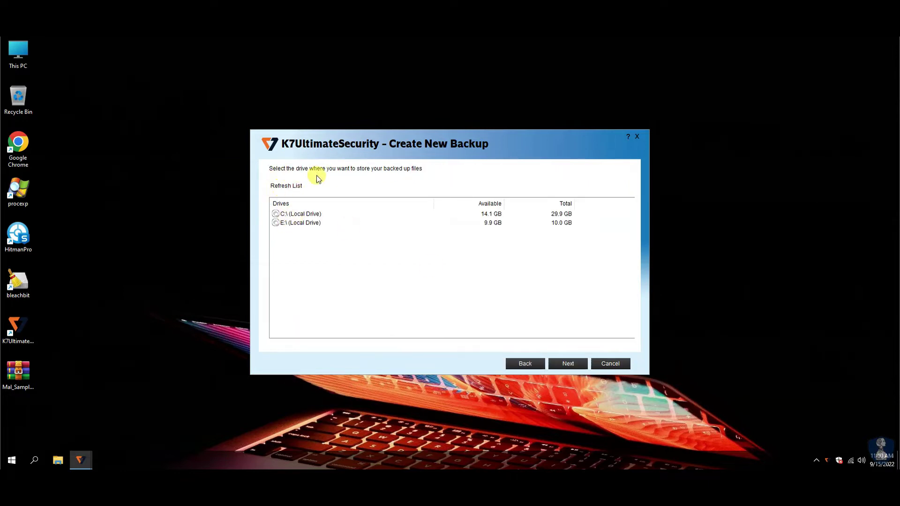
left_click(294, 224)
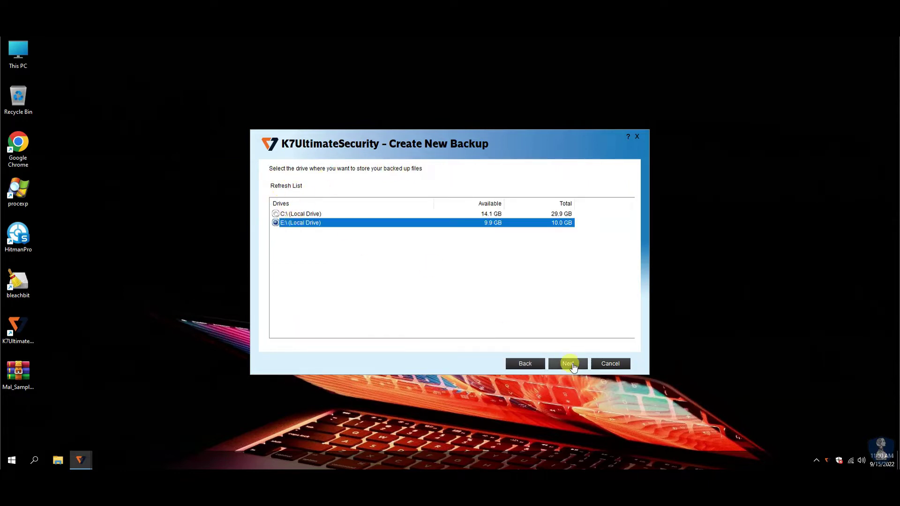
left_click(568, 363)
- Set the backup schedule to Automatic, name the backup set DOC_BACKUP and finish creating it without a password
left_click(323, 226)
left_click(318, 239)
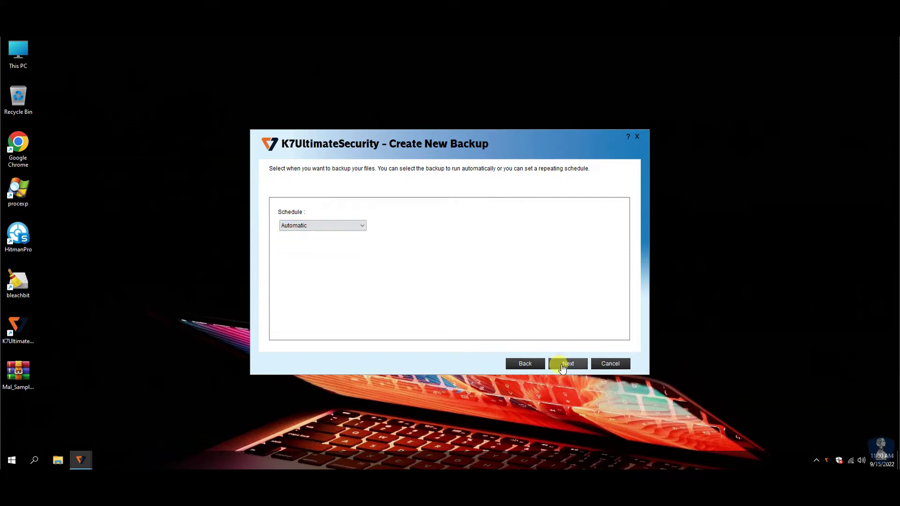
left_click(568, 364)
left_click(397, 227)
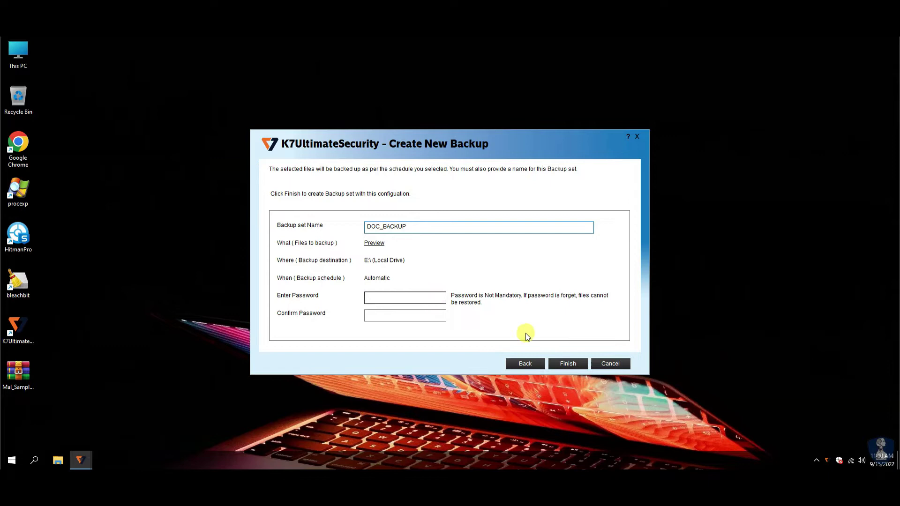
left_click(574, 363)
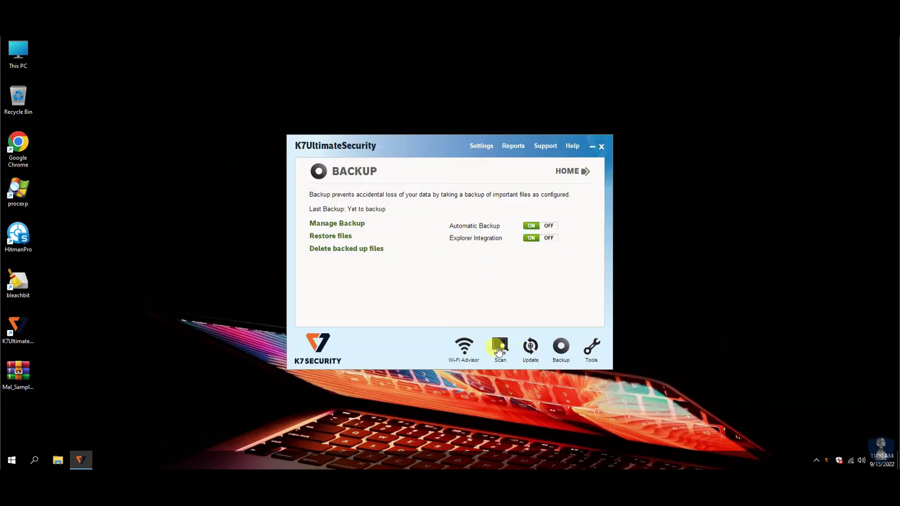
- Run the product and virus definition update, close its results and the promotional offer, and return to the home page
left_click(530, 347)
left_click(327, 251)
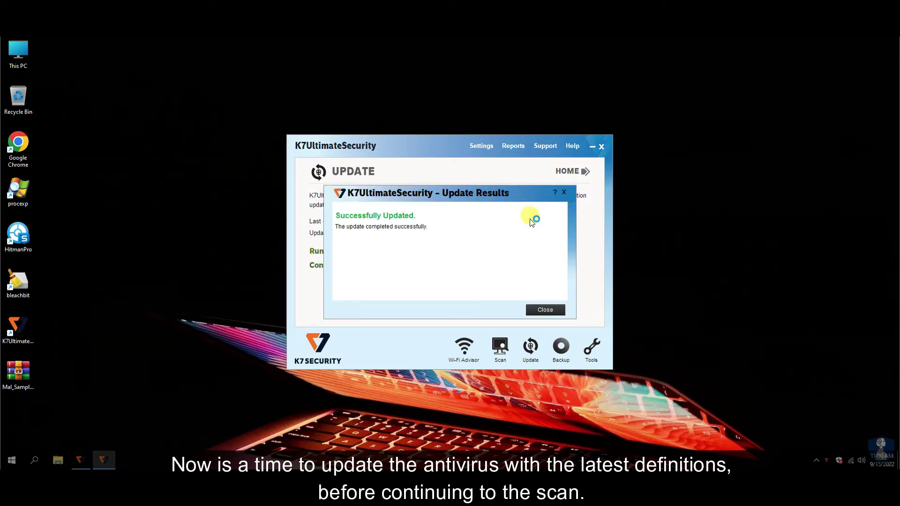
left_click(544, 310)
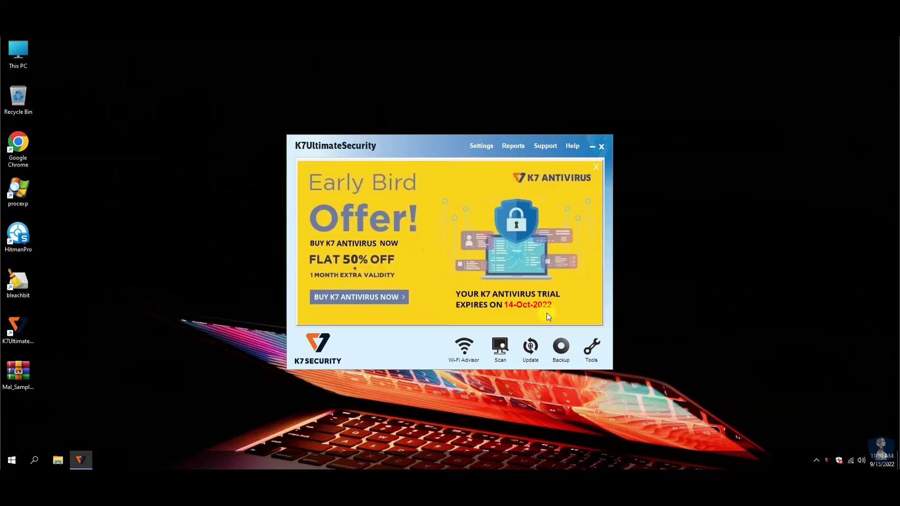
left_click(598, 171)
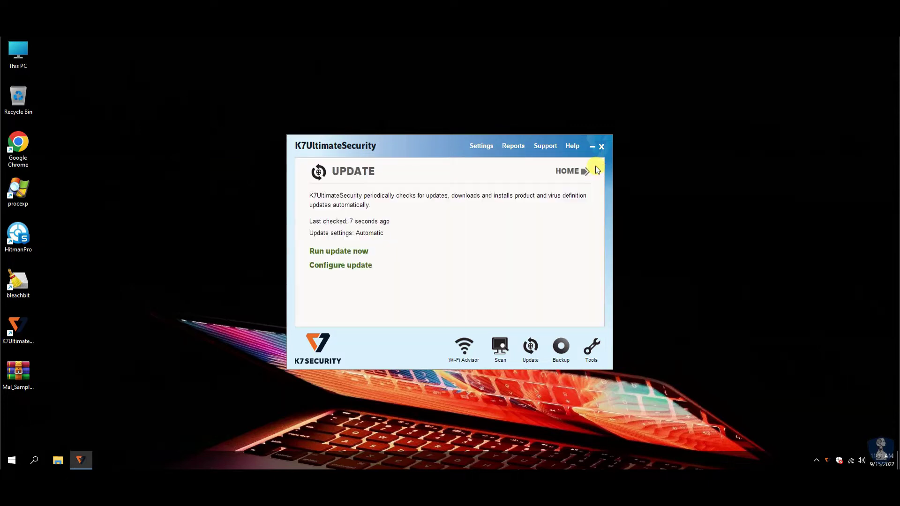
left_click(569, 172)
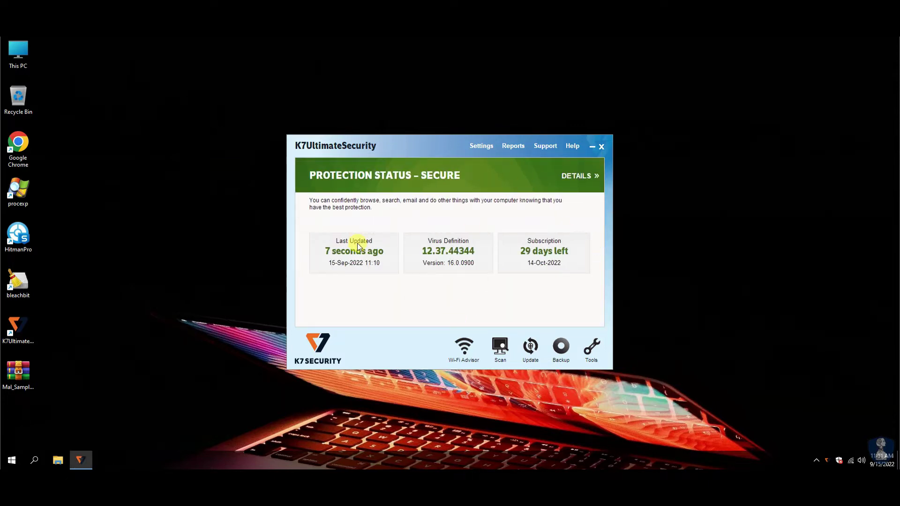
- Show the protection details and turn off RealTime Scanning, confirming the disable prompt
left_click(580, 176)
left_click(18, 375)
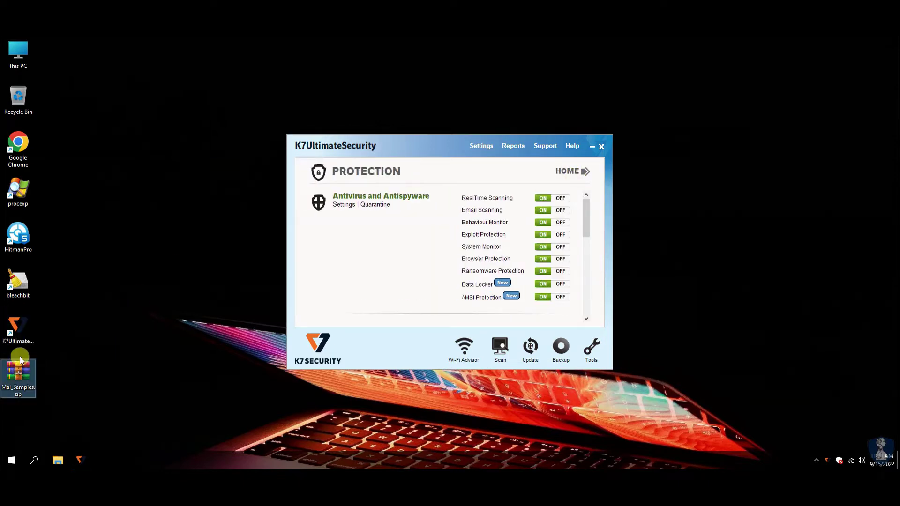
left_click(449, 153)
left_click(543, 198)
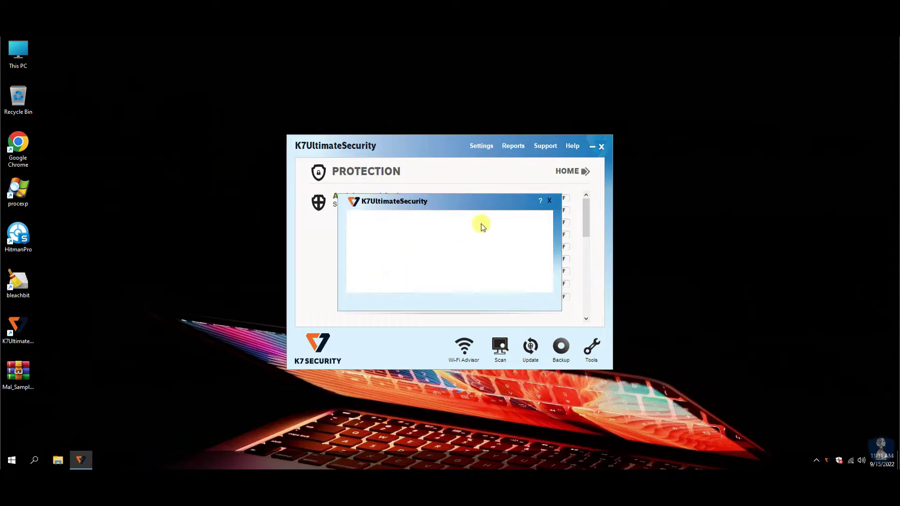
left_click(412, 281)
left_click(402, 322)
left_click(491, 301)
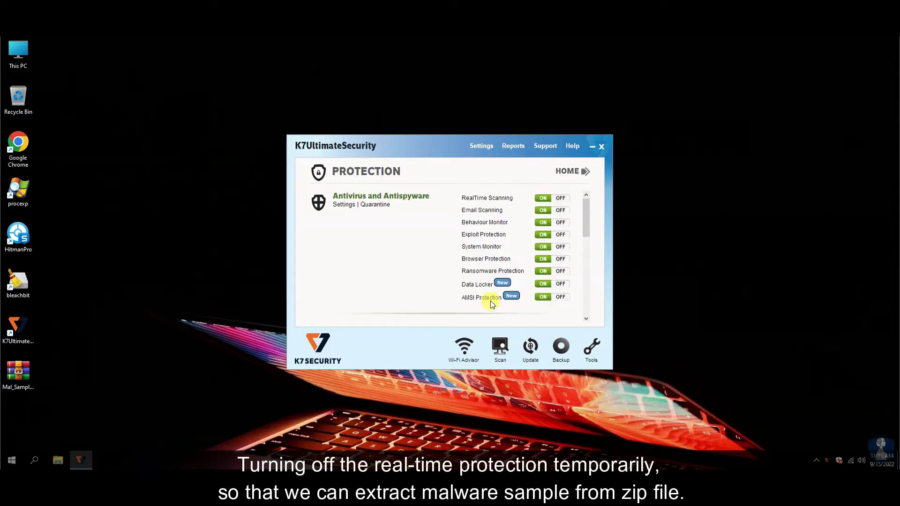
- Turn off Behaviour Monitor in the Antivirus and Antispyware protection list
left_click(543, 223)
left_click(412, 281)
left_click(402, 322)
left_click(490, 300)
- Turn off Exploit Protection and look over the remaining protection modules
left_click(538, 246)
left_click(428, 278)
left_click(396, 320)
left_click(490, 302)
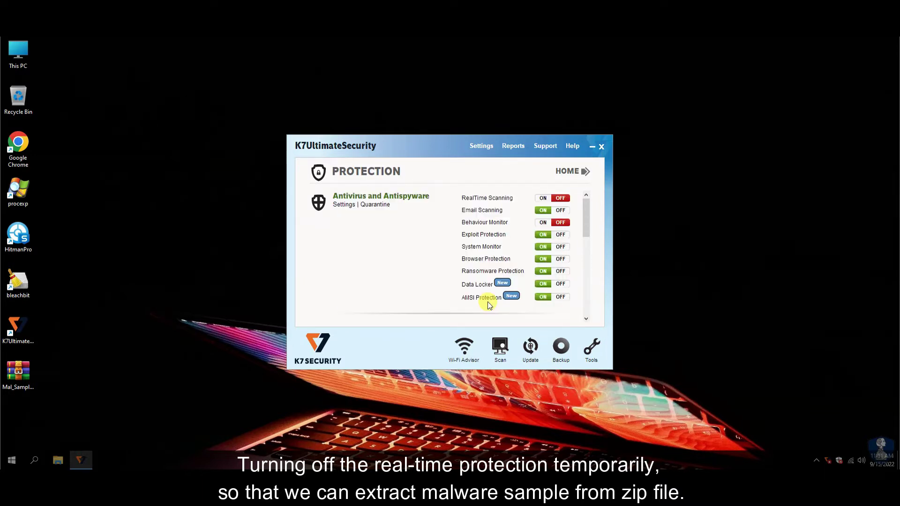
left_click(541, 241)
left_click(428, 281)
left_click(389, 322)
left_click(490, 299)
scroll(503, 255, "down", 5)
scroll(506, 260, "up", 5)
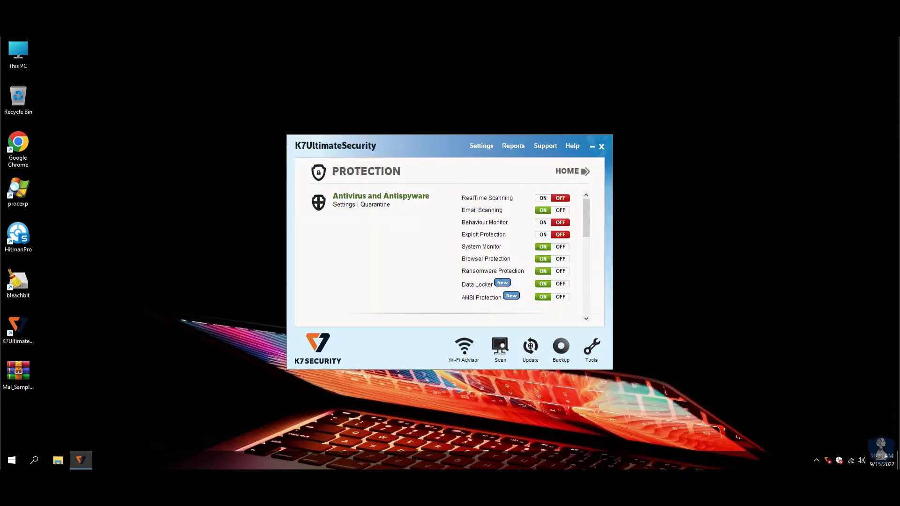
- Check the Virus & threat protection status in Windows Security, and launch the Local Group Policy Editor with the other windows minimized
left_click(840, 460)
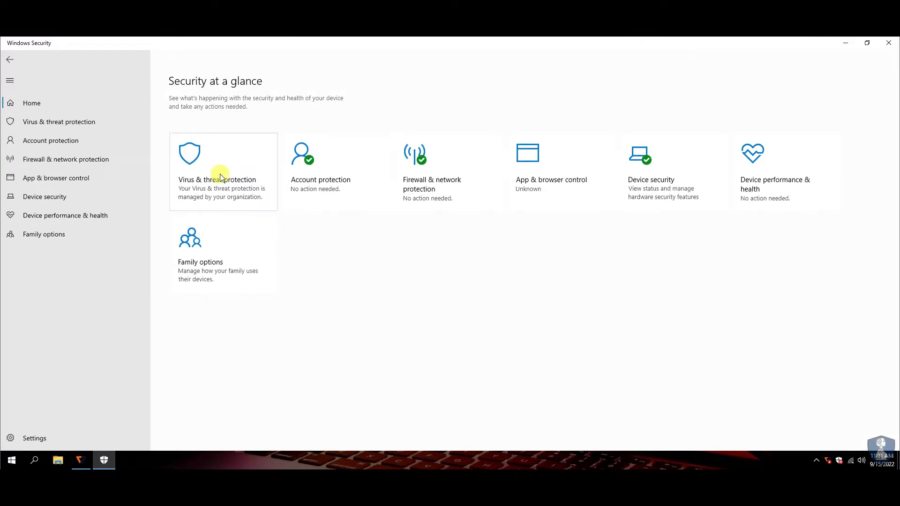
left_click(218, 174)
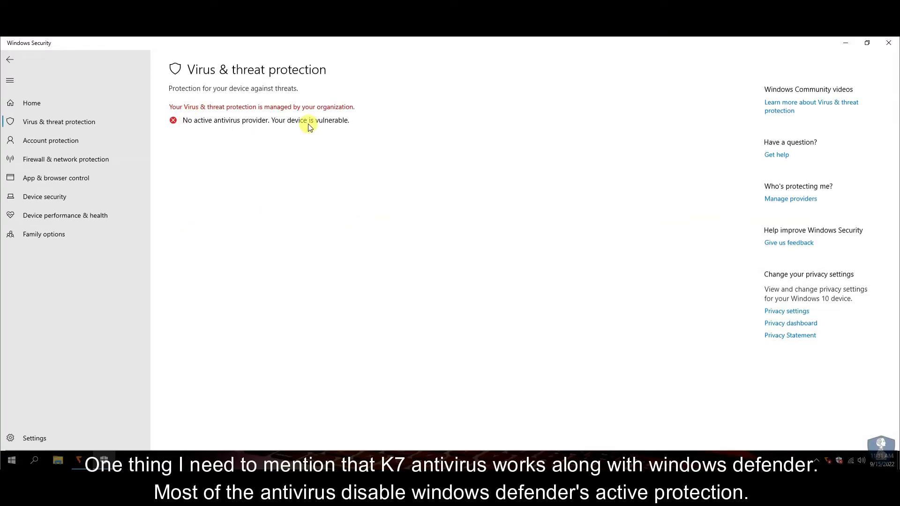
key("super+r")
key("Return")
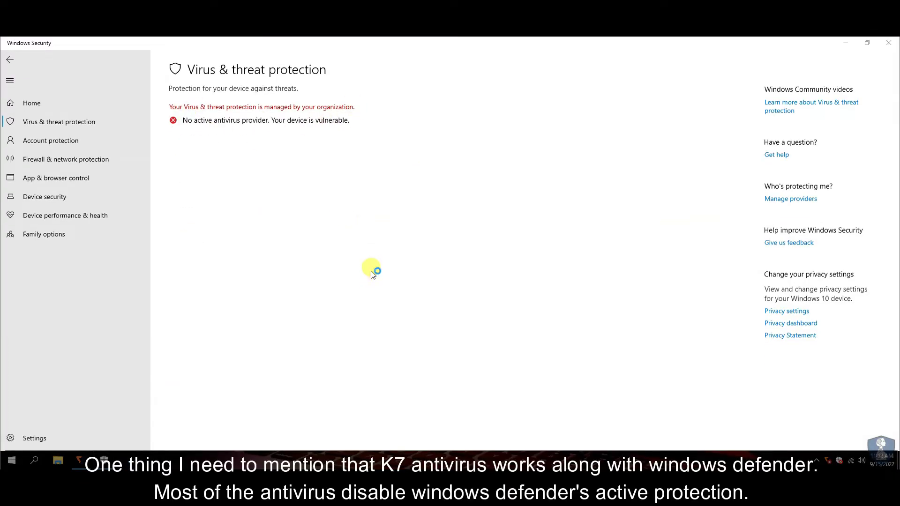
left_click(846, 42)
left_click(593, 149)
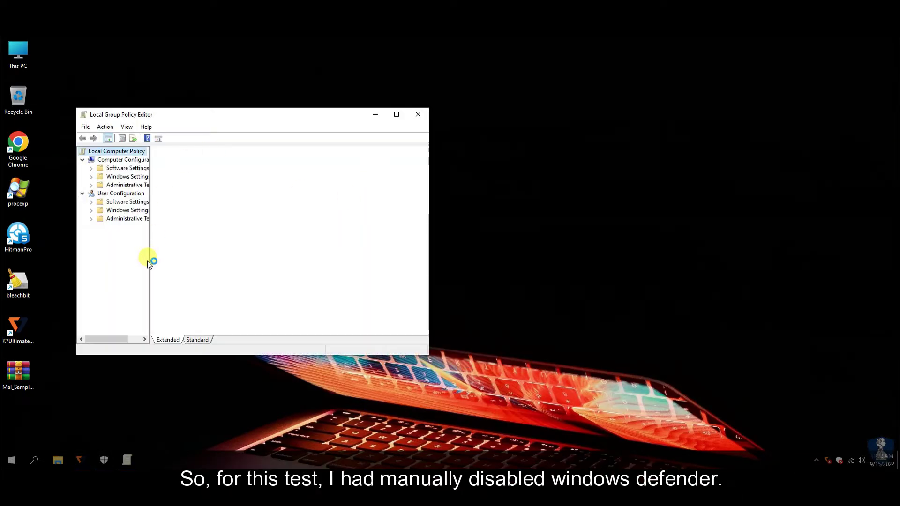
- Review the Microsoft Defender Antivirus Real-time Protection policies under Administrative Templates, Windows Components, and close the policy editor
double_click(130, 186)
double_click(133, 245)
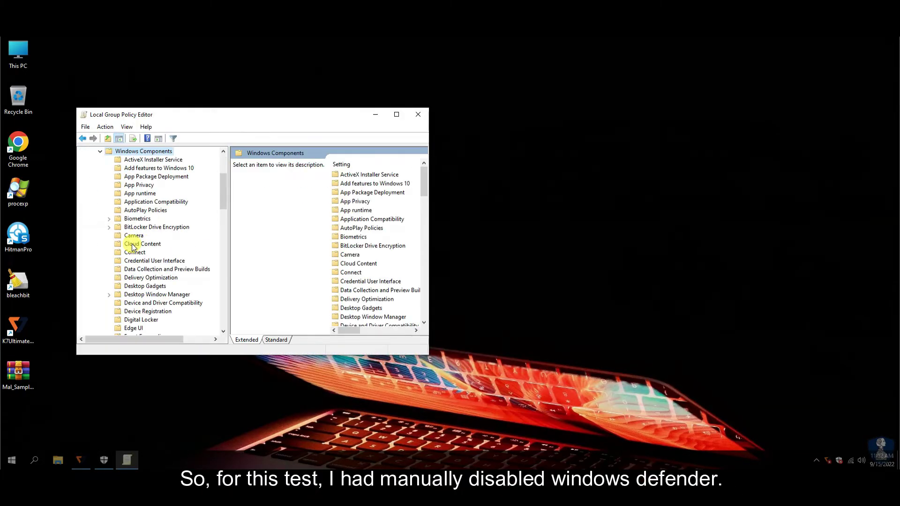
left_click_drag(223, 192, 222, 236)
left_click(159, 226)
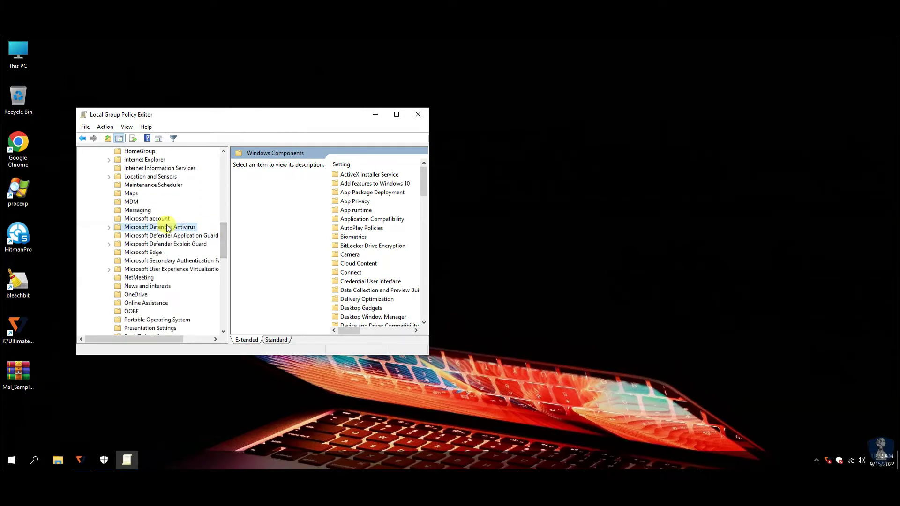
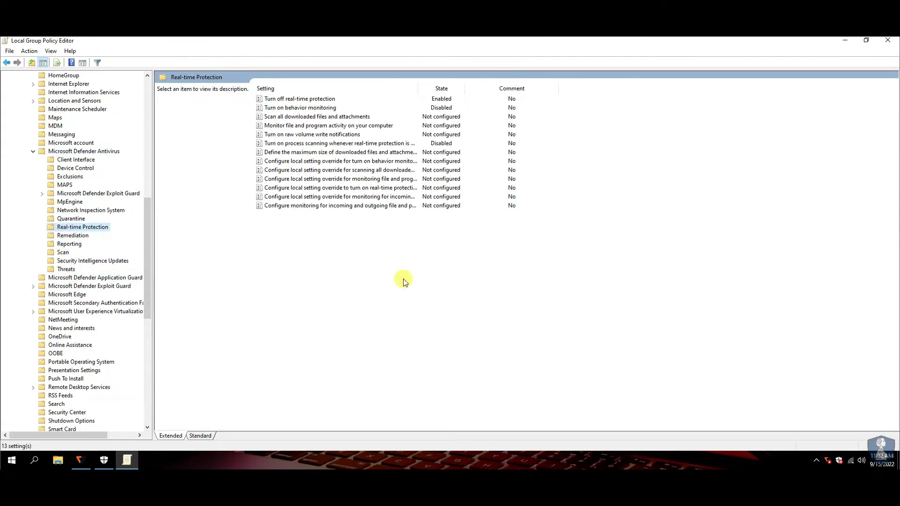
left_click(890, 44)
- Recheck the virus protection status in Windows Security, close it, and minimize the K7 Ultimate Security window
left_click(105, 458)
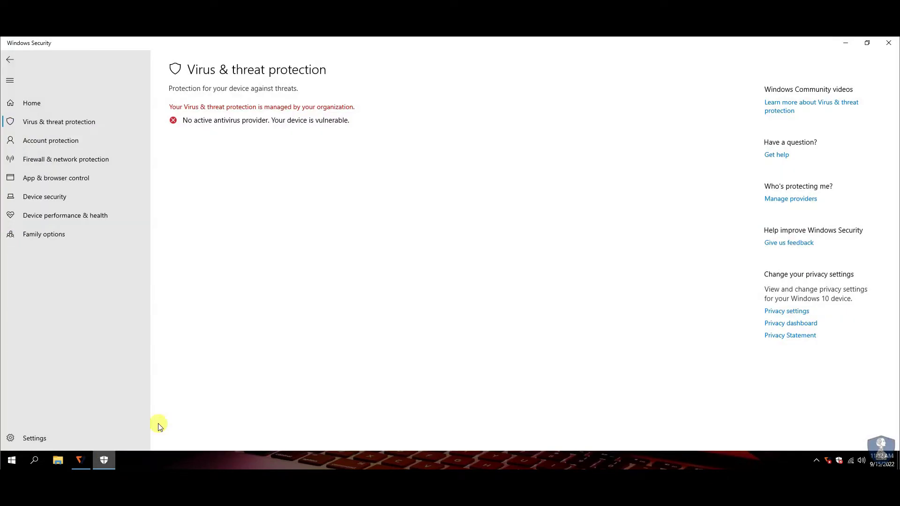
left_click(888, 44)
left_click(80, 460)
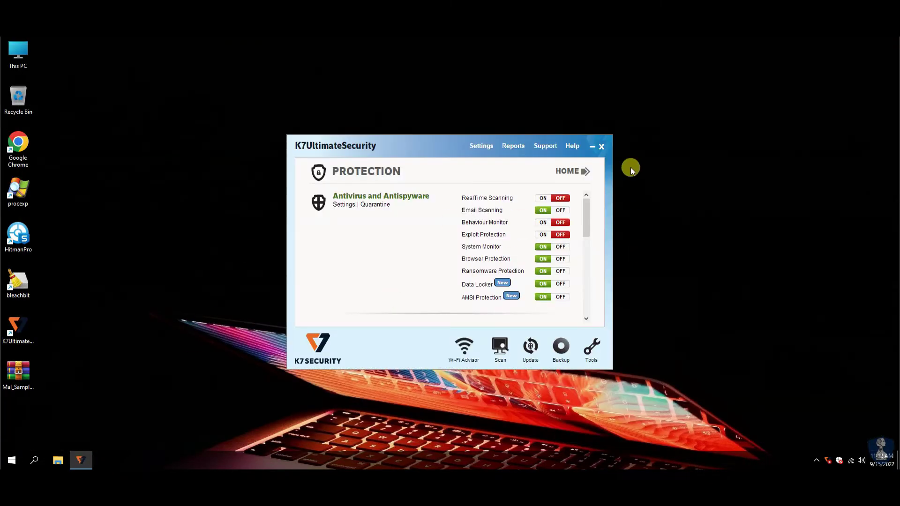
left_click(590, 149)
- Extract the Mal_Samples.zip archive directly onto the desktop
right_click(23, 379)
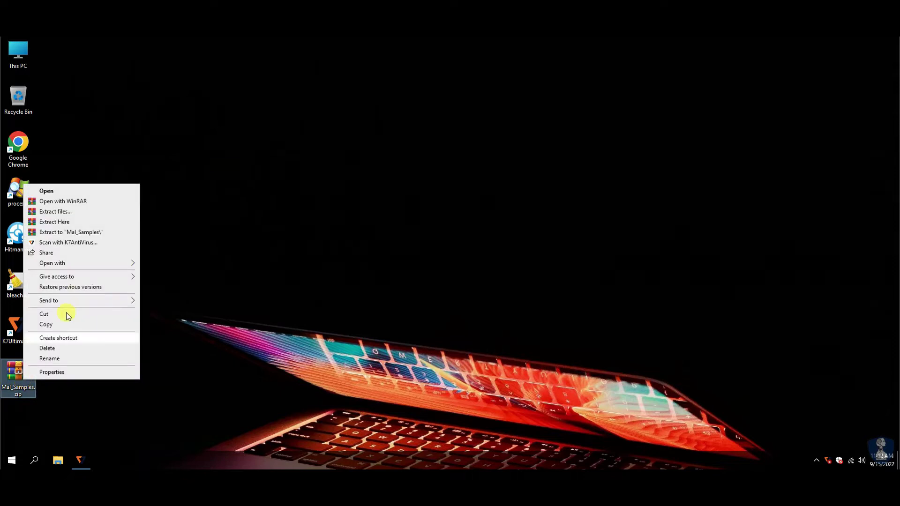
left_click(99, 219)
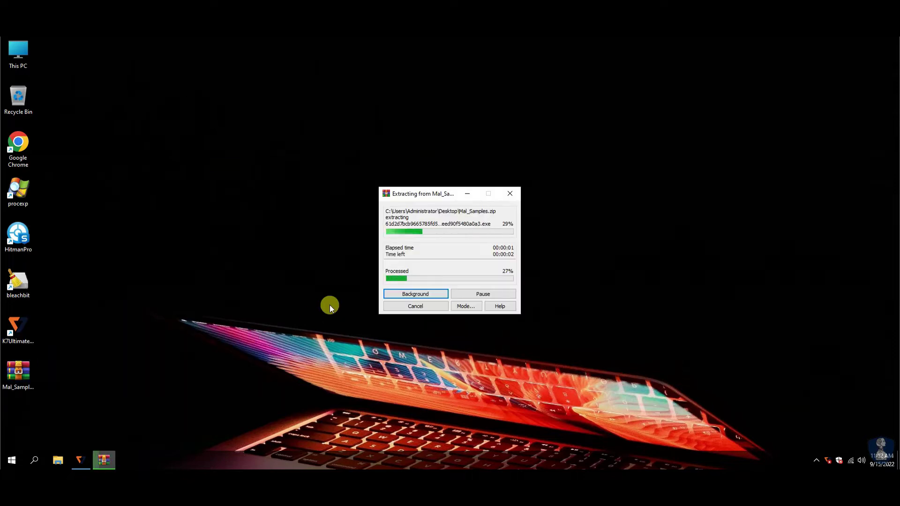
left_click(313, 255)
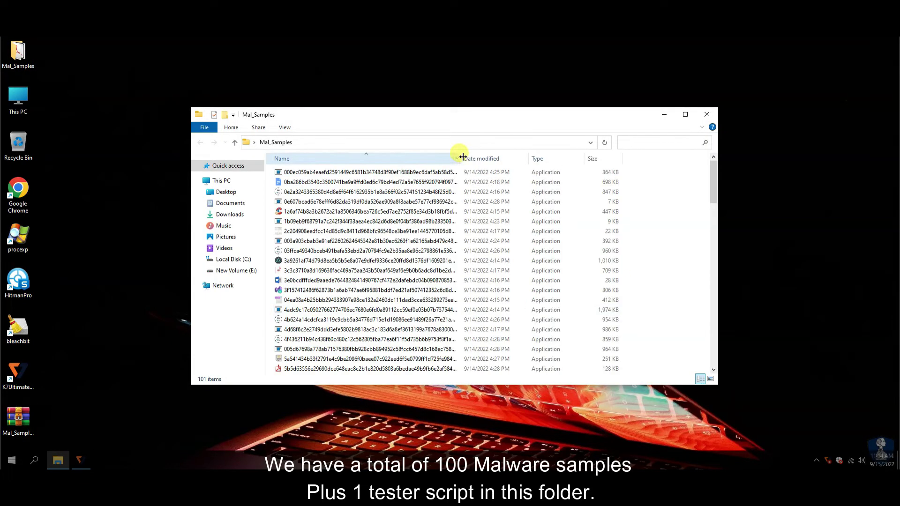
- Widen the Name column to fit the full file names, look through the Mal_Samples folder and minimize it
double_click(463, 156)
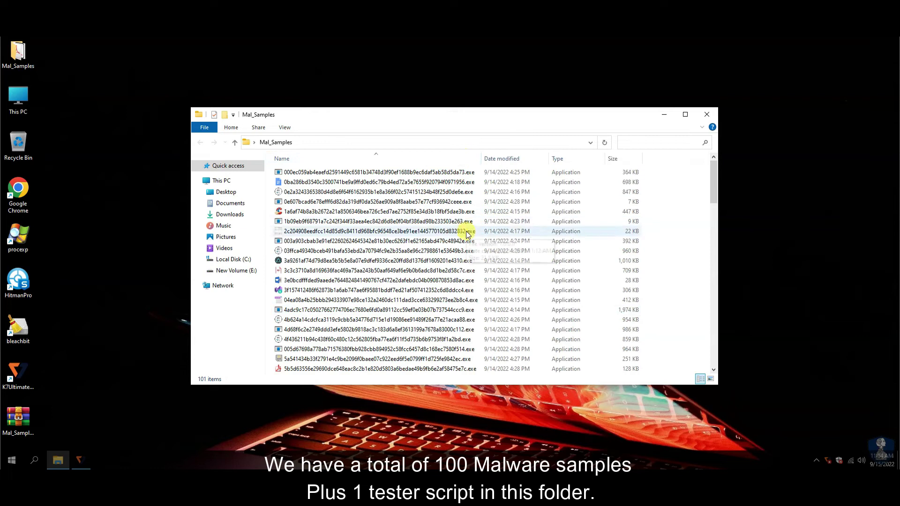
scroll(465, 231, "down", 20)
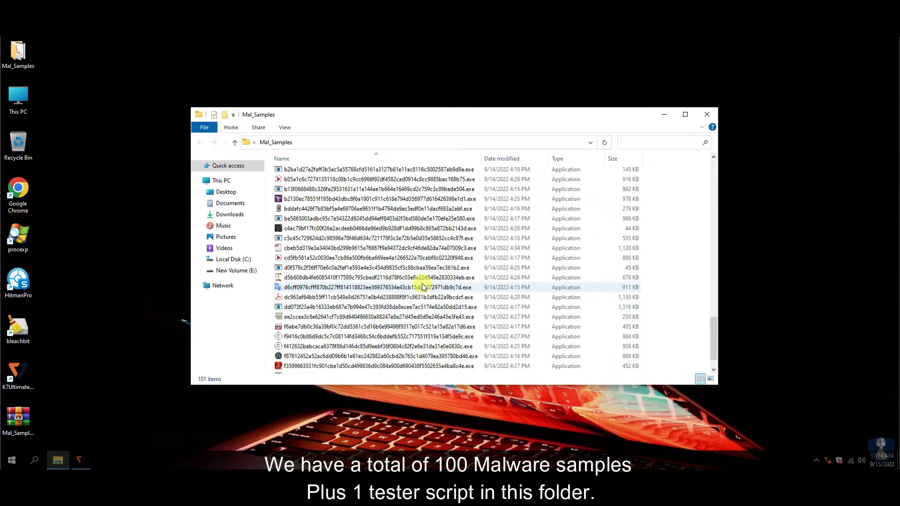
left_click(665, 115)
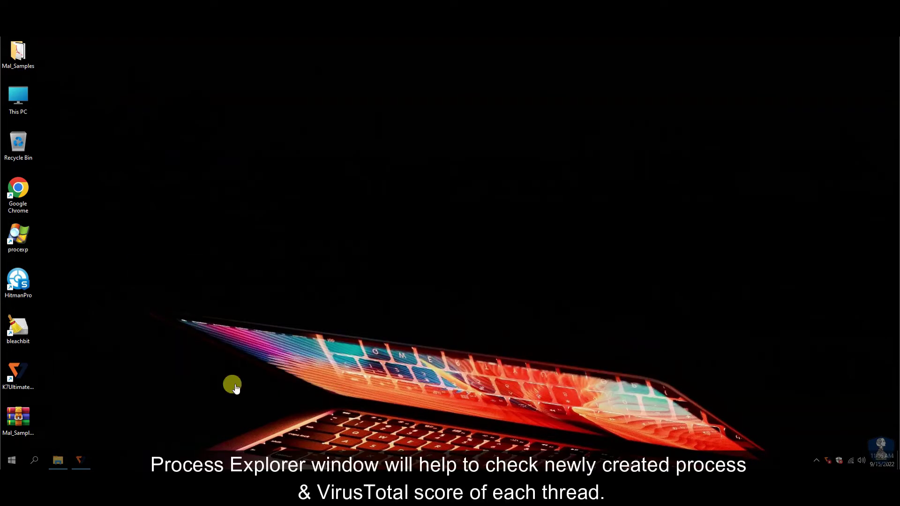
- Run MalTester2.exe from the Mal_Samples folder, and open Task Manager alongside its repositioned console window
left_click(58, 460)
double_click(328, 368)
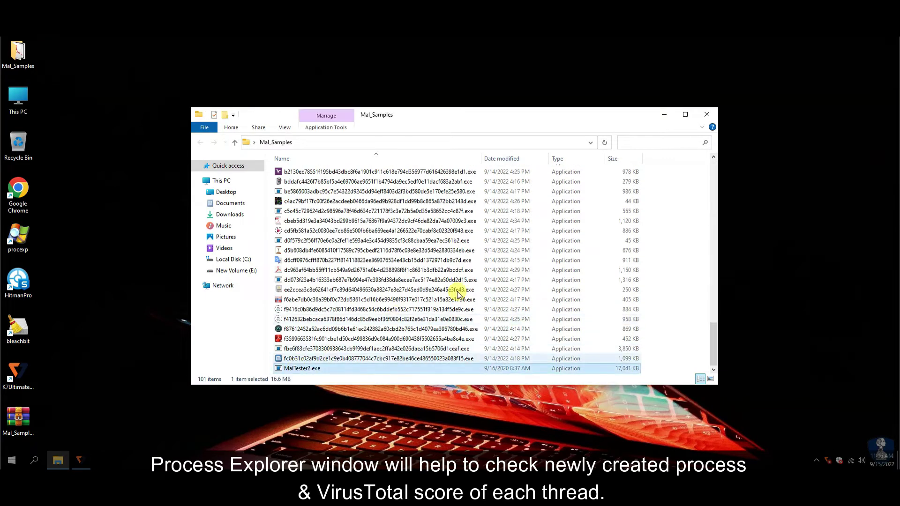
left_click_drag(165, 57, 194, 50)
right_click(248, 462)
left_click(247, 370)
- Show the Documents folder in File Explorer and shrink its window to fit beneath the MalTester2 console
left_click(57, 460)
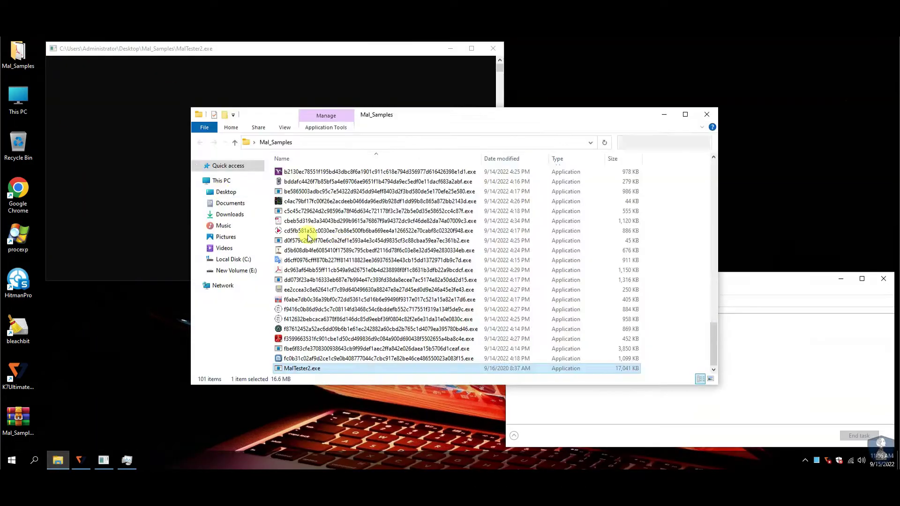
left_click(228, 204)
left_click_drag(618, 168, 538, 194)
left_click_drag(468, 203, 304, 282)
- Look through the test files in the Documents folder and the neighbouring media folders
left_click(86, 382)
left_click(59, 392)
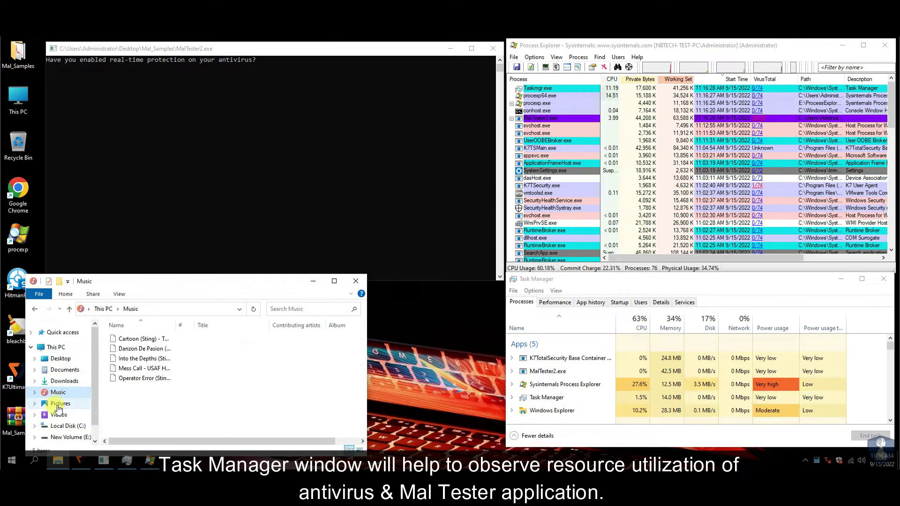
key("Down")
key("Down")
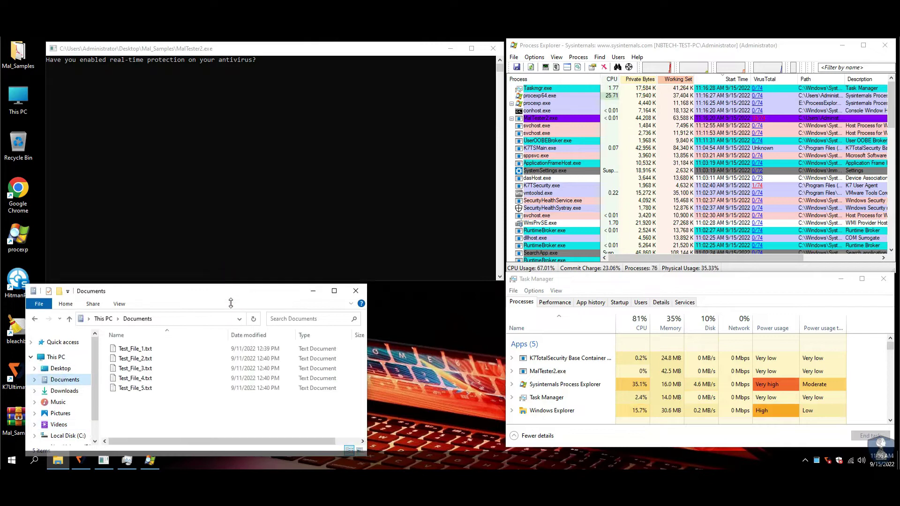
- Space out the Documents window, Task Manager and the MalTester2 console so they sit clear of each other on the desktop
left_click_drag(236, 274, 236, 301)
left_click_drag(754, 280, 754, 283)
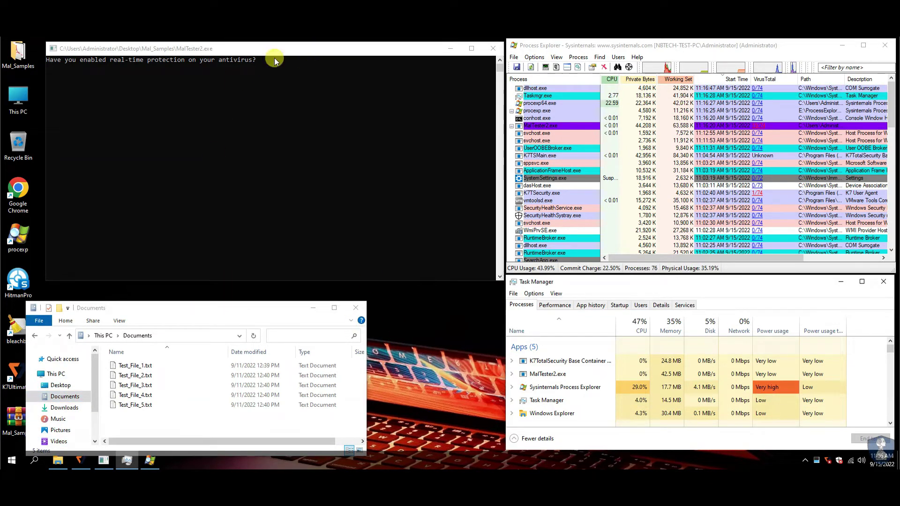
left_click_drag(254, 48, 235, 44)
- Turn on RealTime Scanning and Behaviour Monitor in K7 Ultimate Security and close its window
left_click(79, 460)
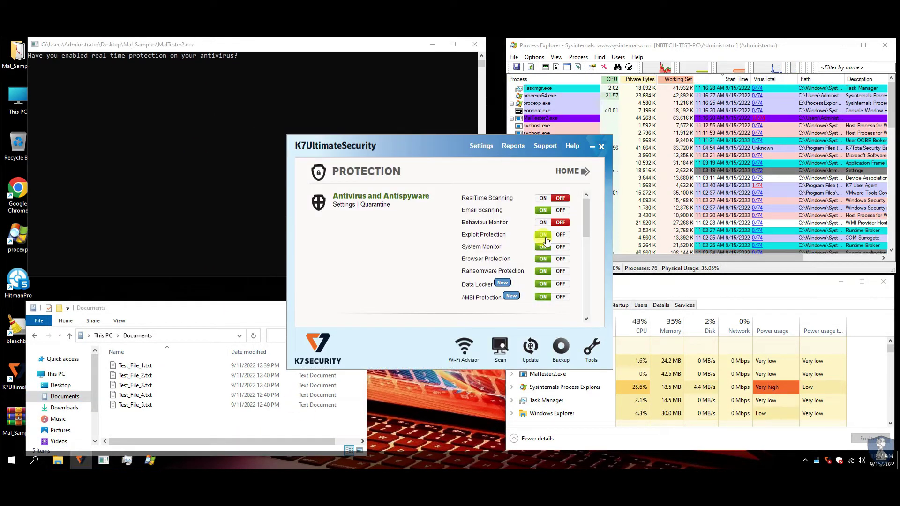
scroll(586, 316, "down", 5)
left_click(573, 171)
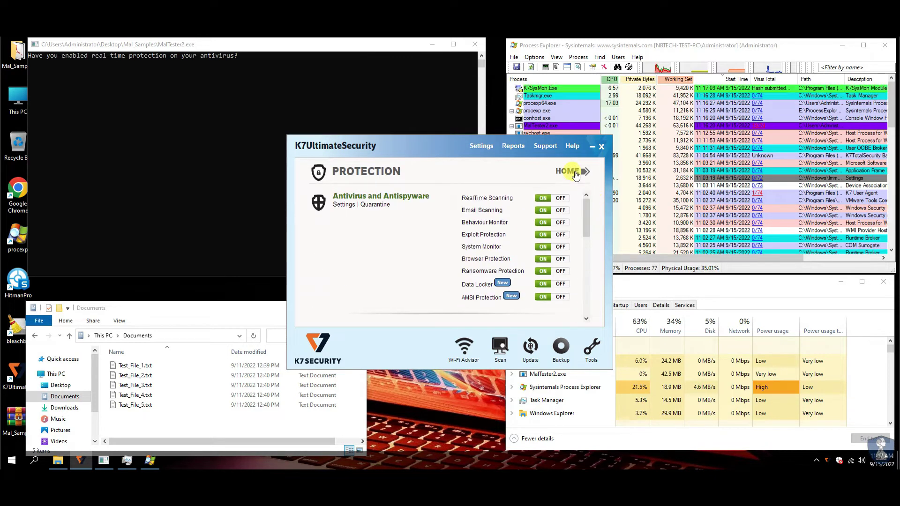
left_click(601, 146)
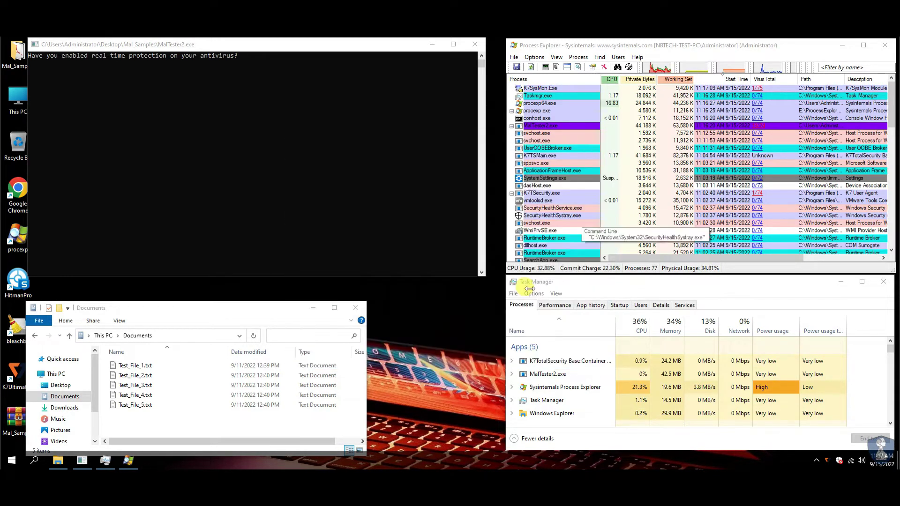
- Expand the MalTester2.exe entry in Task Manager and check the VirusTotal ratings of K7SysMon.exe and K7TSecurity.exe in Process Explorer
right_click(448, 364)
left_click(444, 364)
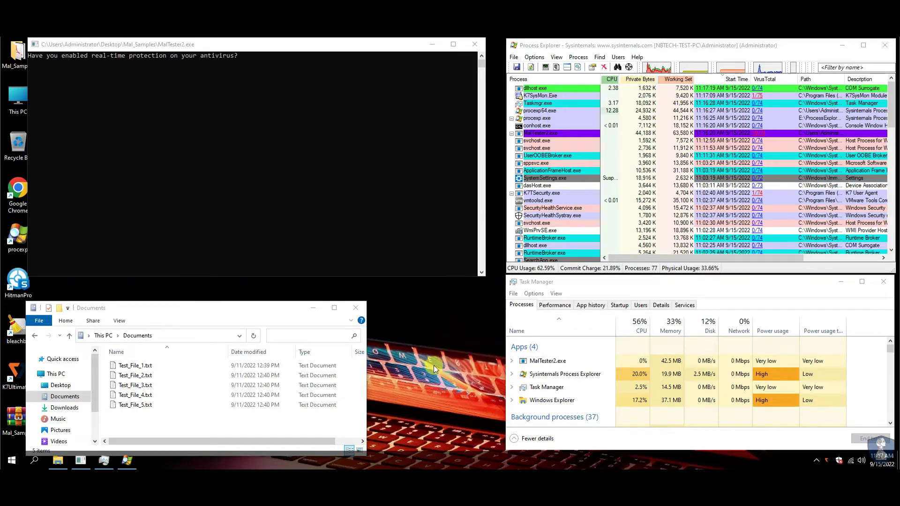
left_click(512, 361)
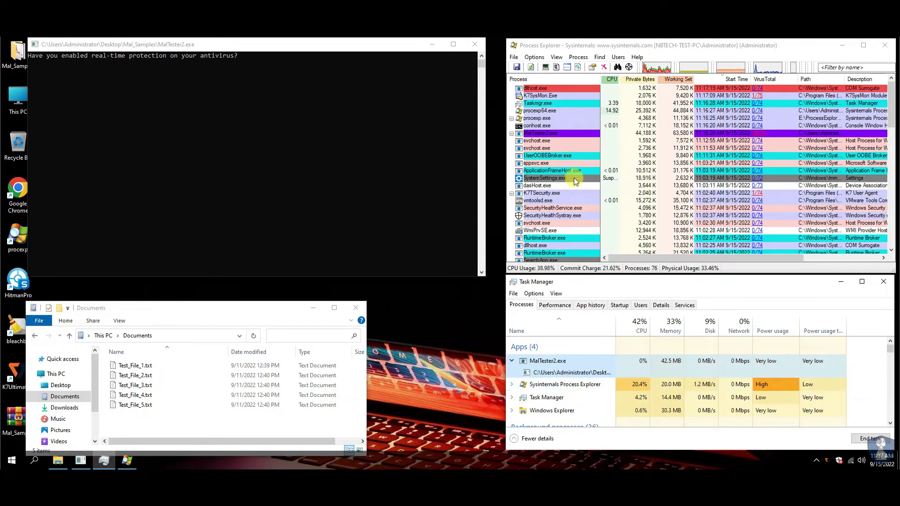
left_click(538, 89)
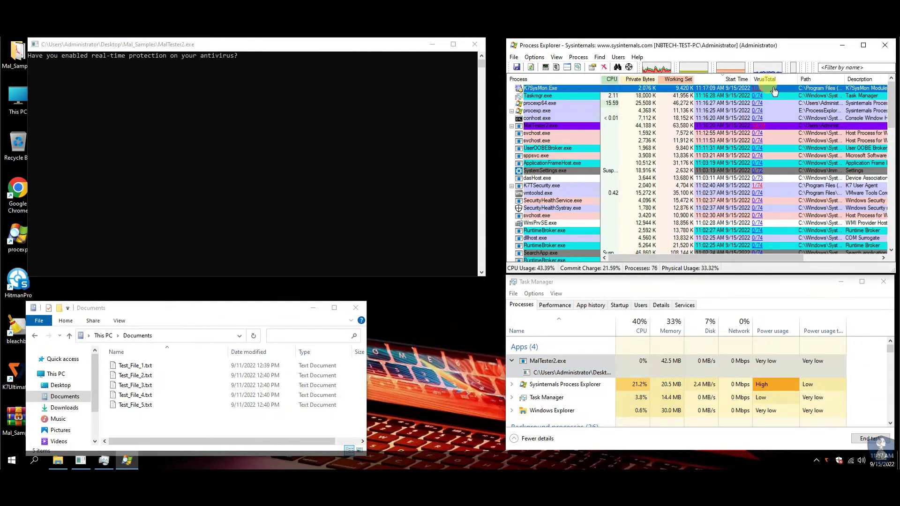
left_click(694, 185)
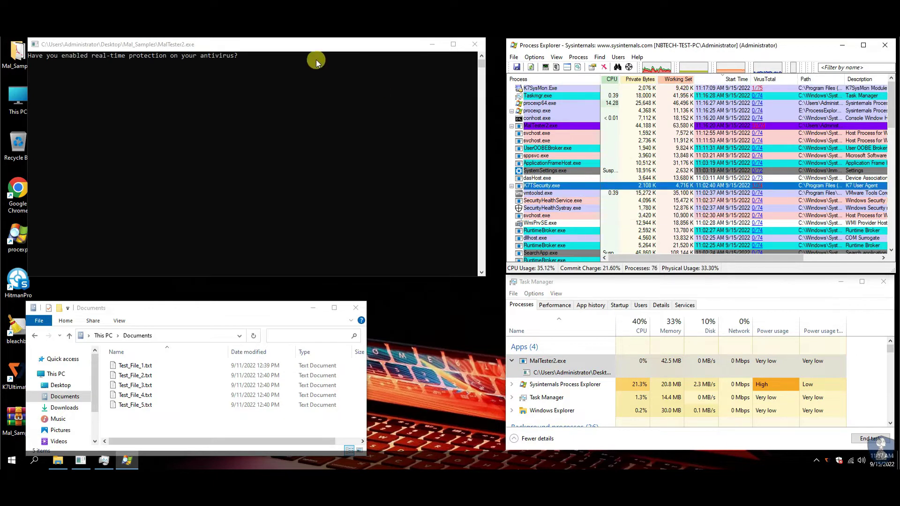
- Start the MalTester2 run by answering "y" to the question about enabled real-time protection
left_click(278, 46)
type("y")
key("Return")
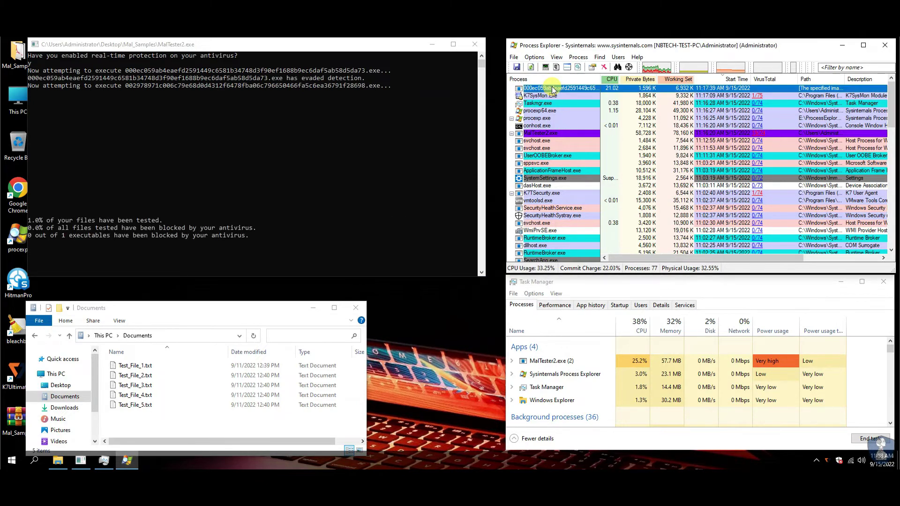
- Monitor the running samples in Process Explorer, narrowing its VirusTotal column, and recheck the files in the Videos and Documents folders
left_click(534, 57)
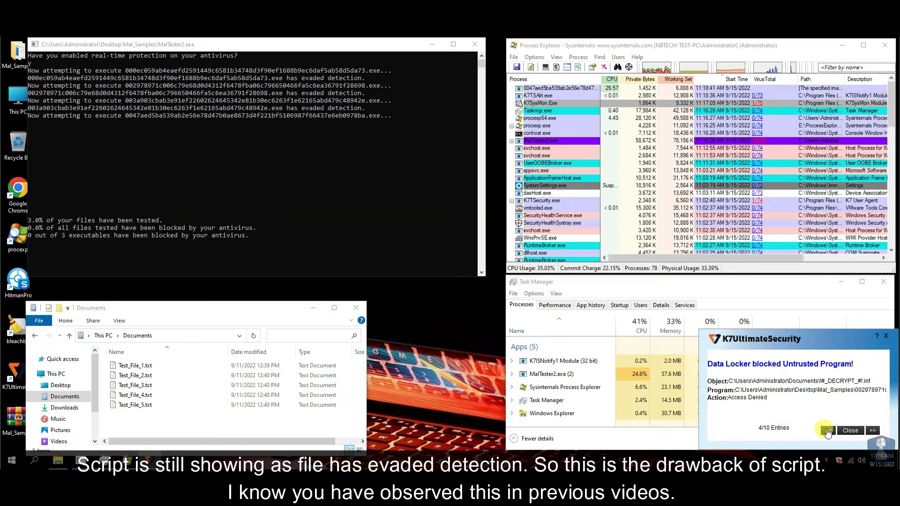
left_click(458, 305)
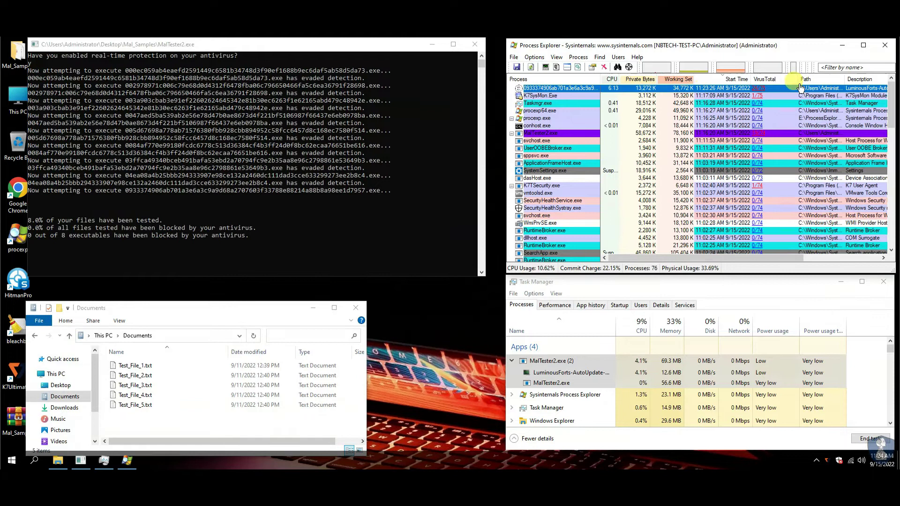
left_click_drag(797, 79, 783, 79)
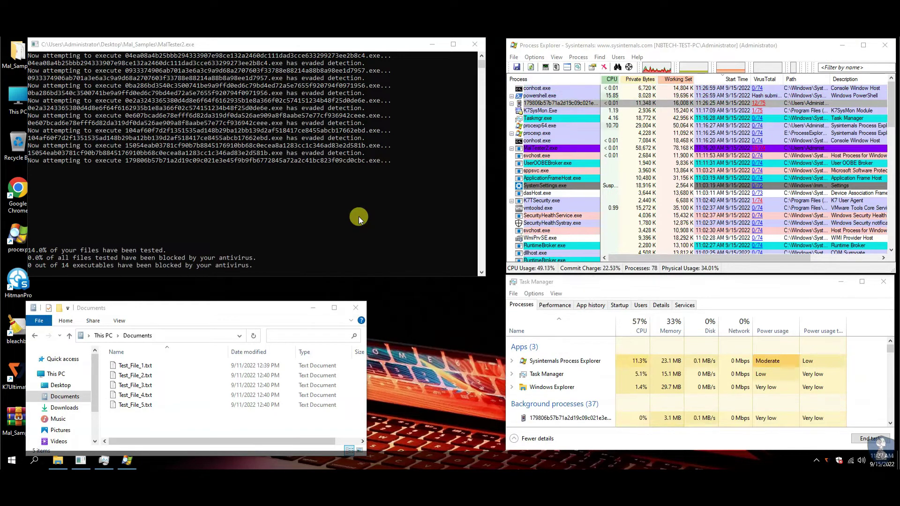
left_click(59, 441)
left_click(64, 377)
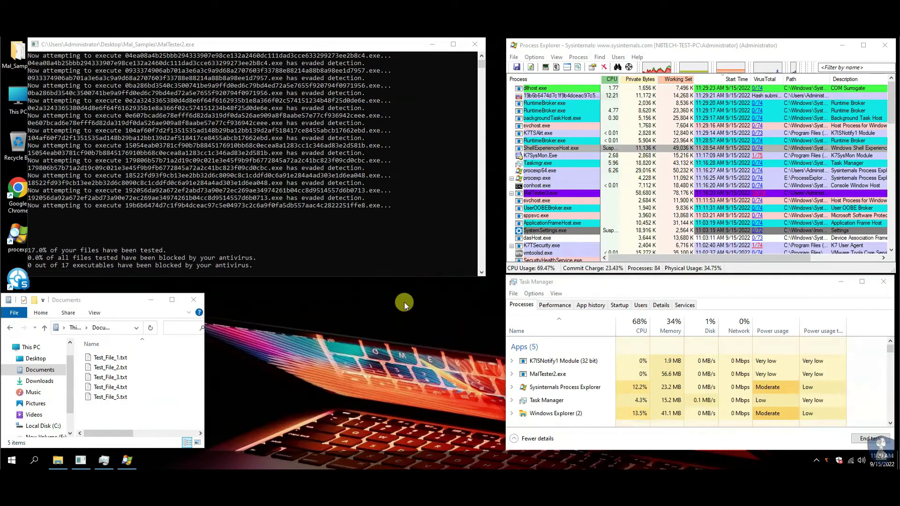
- Widen Process Explorer to show the full sample paths and expand the first app entry in Task Manager
left_click_drag(496, 125, 466, 125)
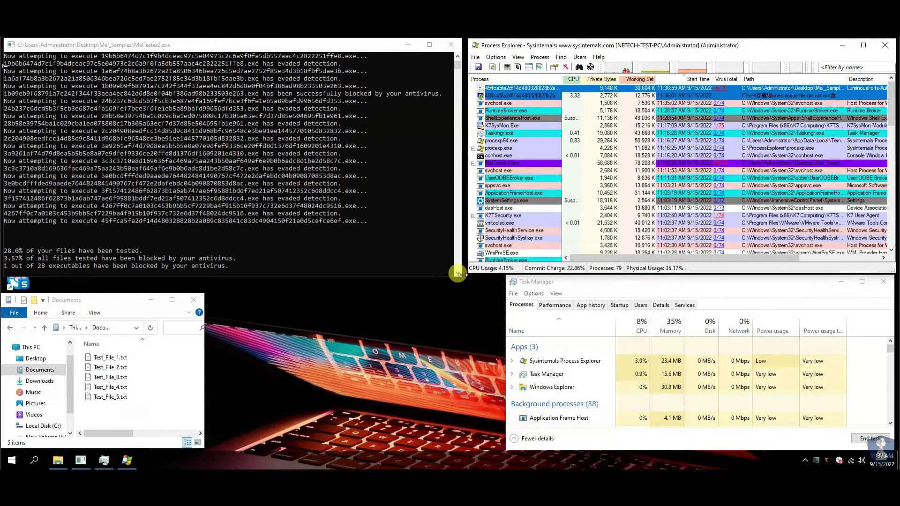
left_click(511, 361)
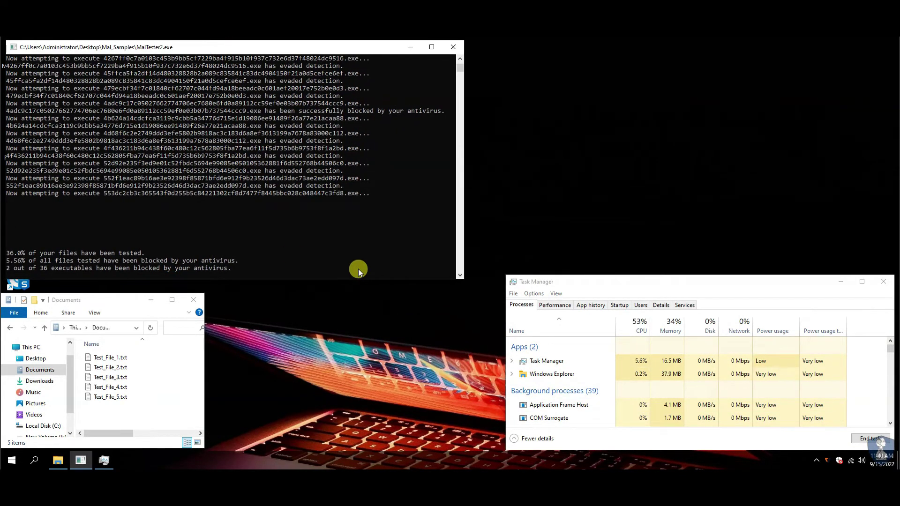
left_click(511, 276)
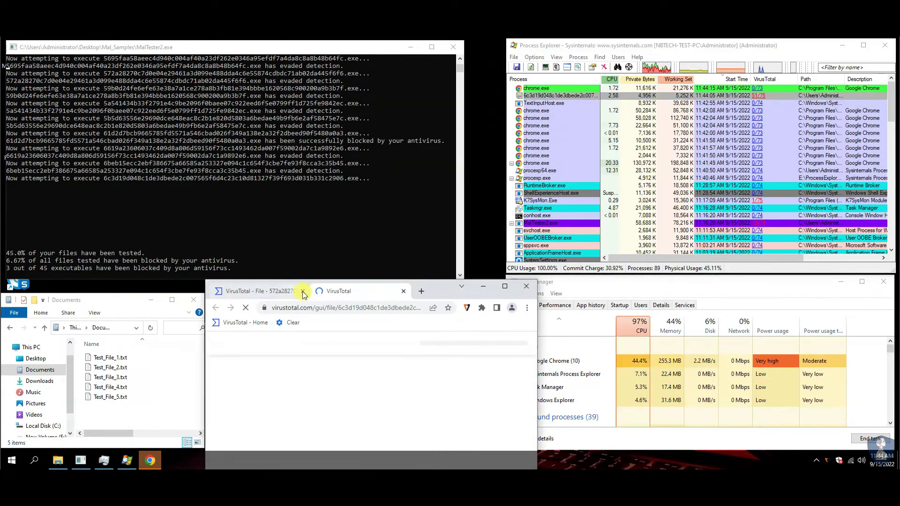
- Examine the VirusTotal report for the running sample and select the current sample process in Process Explorer
left_click_drag(364, 243, 363, 280)
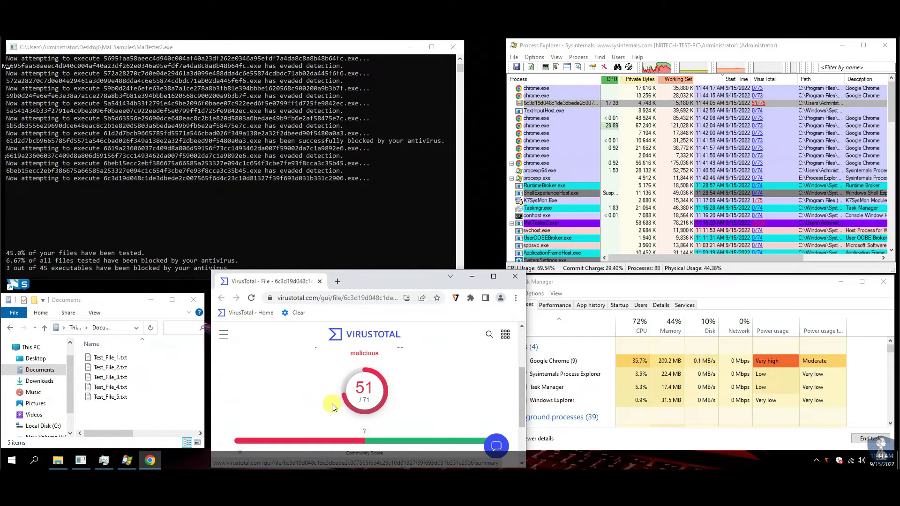
left_click(539, 97)
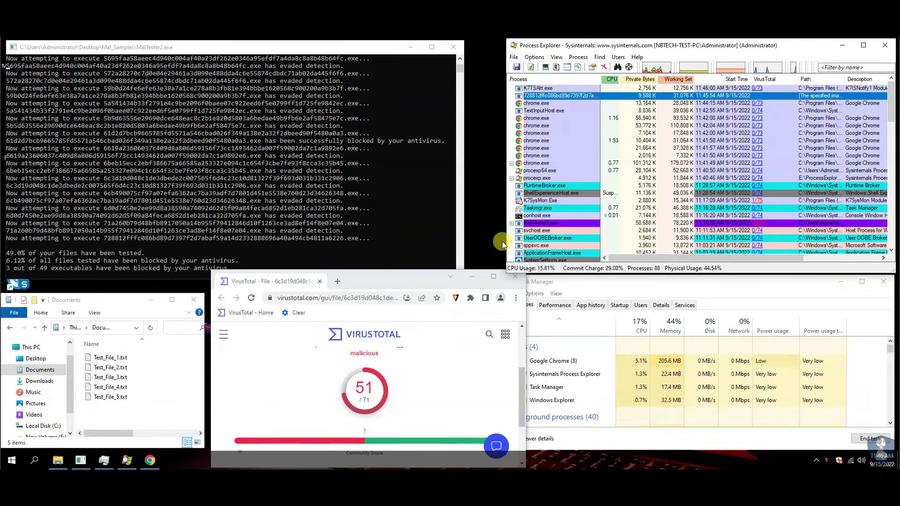
scroll(458, 366, "down", 3)
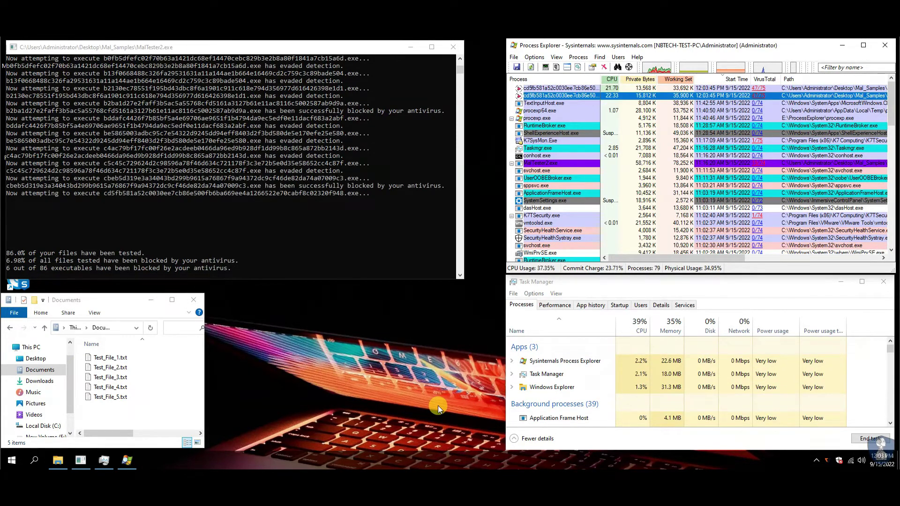
- Check the Pictures folder and open Test_File_3.txt from Documents to see whether it is still readable
left_click(35, 403)
left_click(37, 370)
double_click(110, 377)
left_click(389, 79)
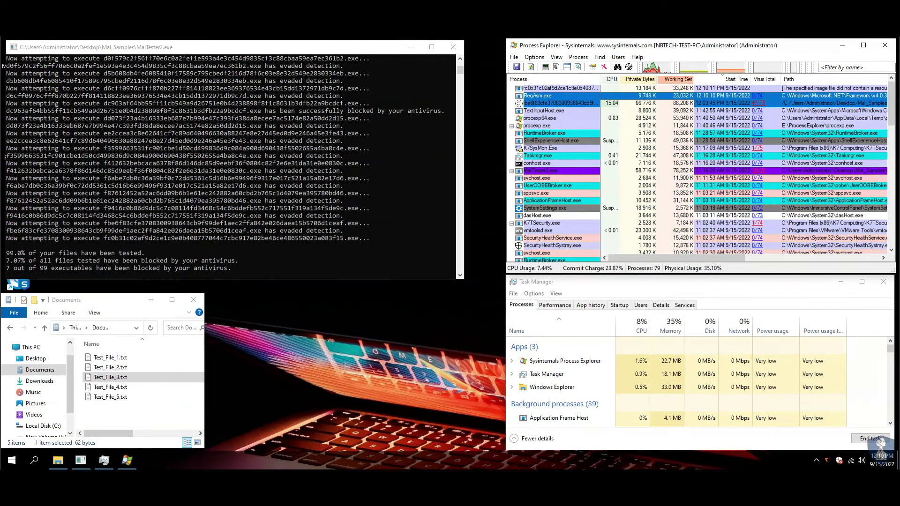
- Highlight the exit message of the finished test, close the MalTester2 console and move the Documents window into the freed space
left_click_drag(9, 125, 303, 128)
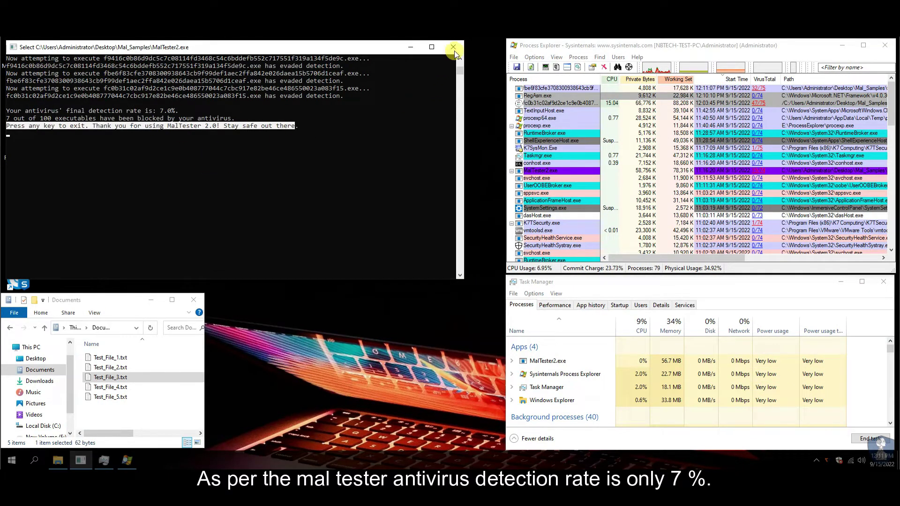
left_click(454, 50)
right_click(258, 103)
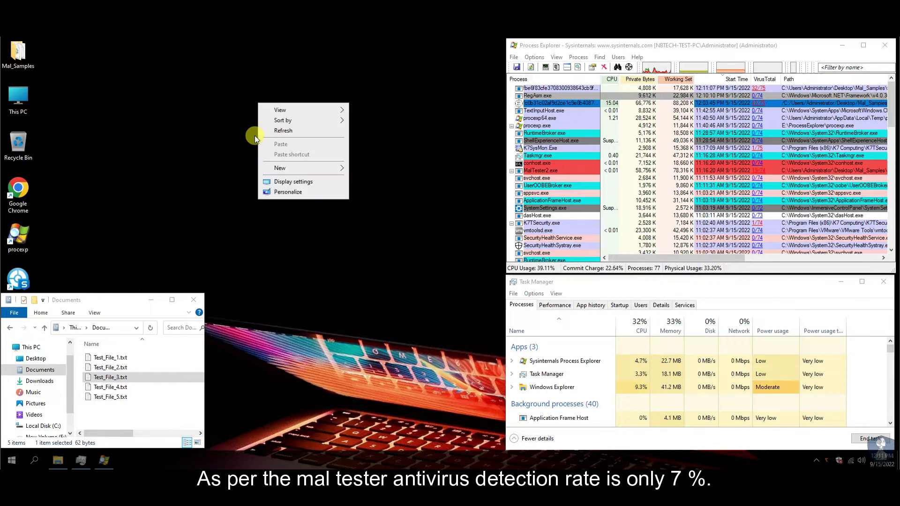
left_click(255, 136)
left_click_drag(94, 297, 176, 112)
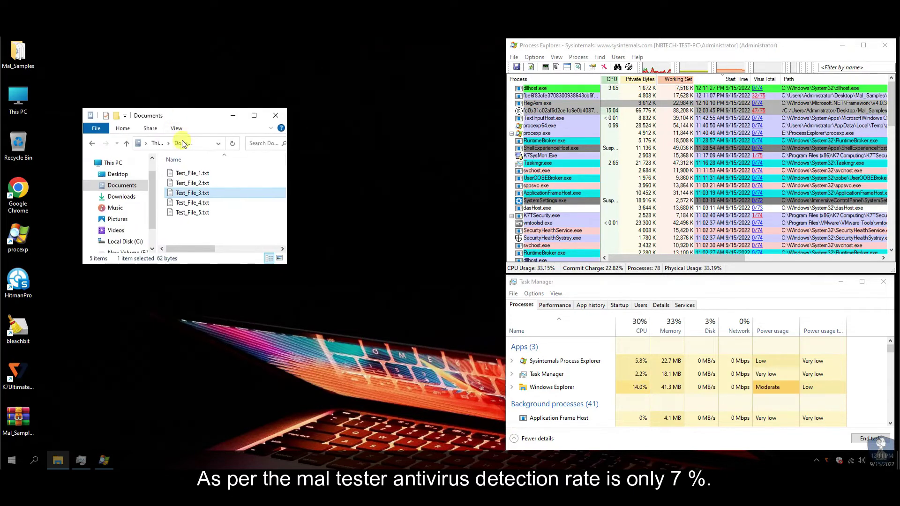
- Inspect the running processes and startup entries such as Vqxwannm in Task Manager, close it and return to Process Explorer
left_click(659, 305)
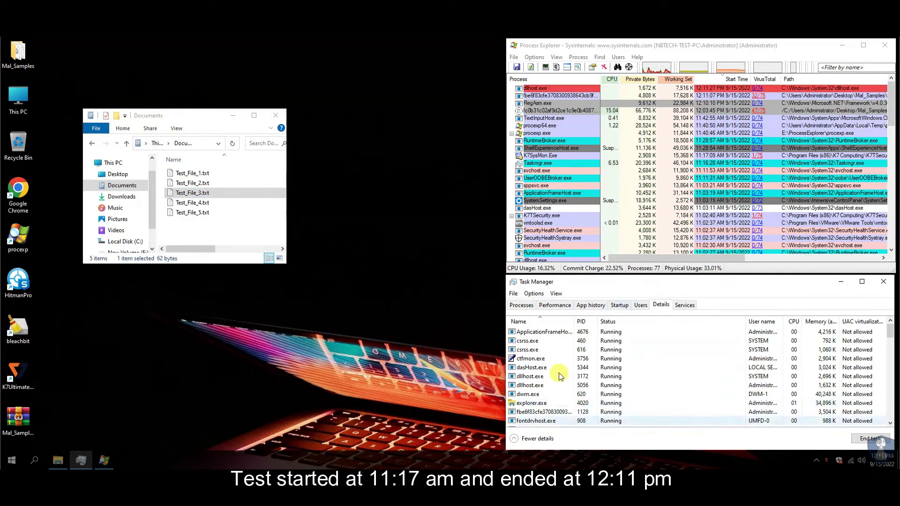
scroll(628, 408, "down", 5)
scroll(628, 405, "down", 10)
left_click(618, 305)
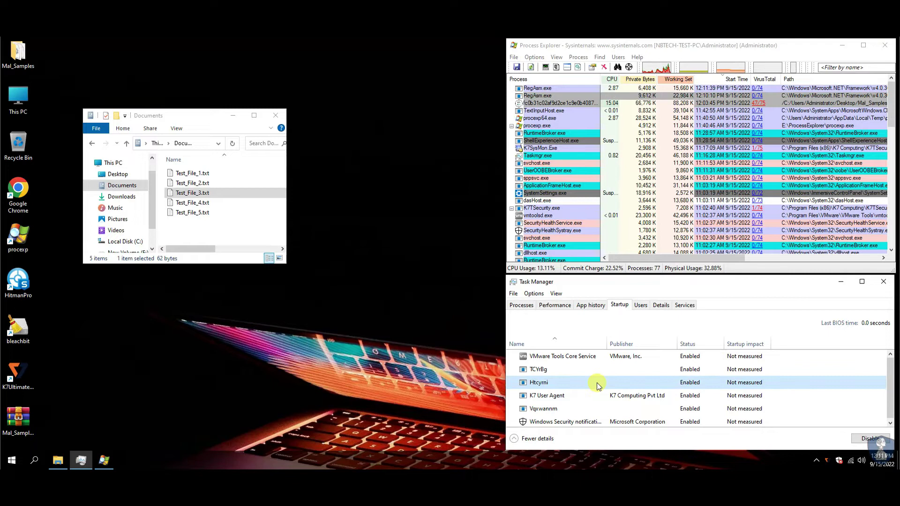
left_click(569, 409)
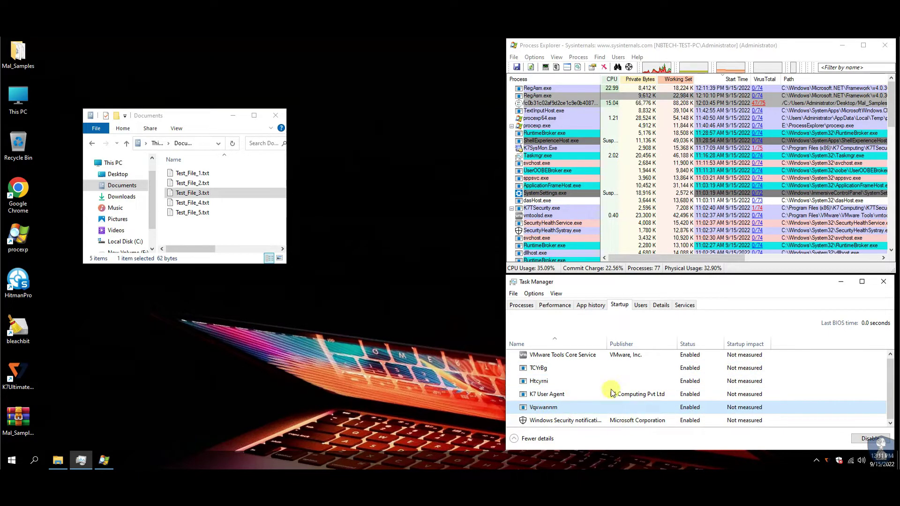
left_click(521, 305)
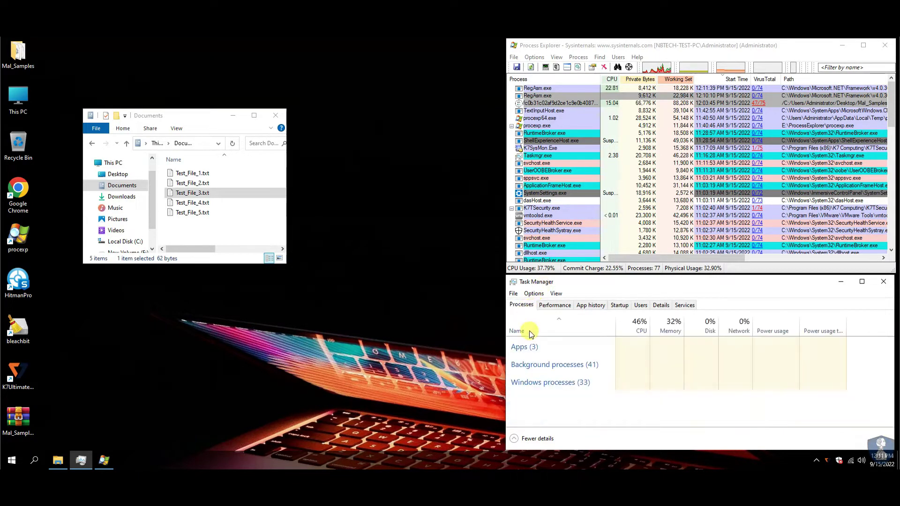
left_click(883, 282)
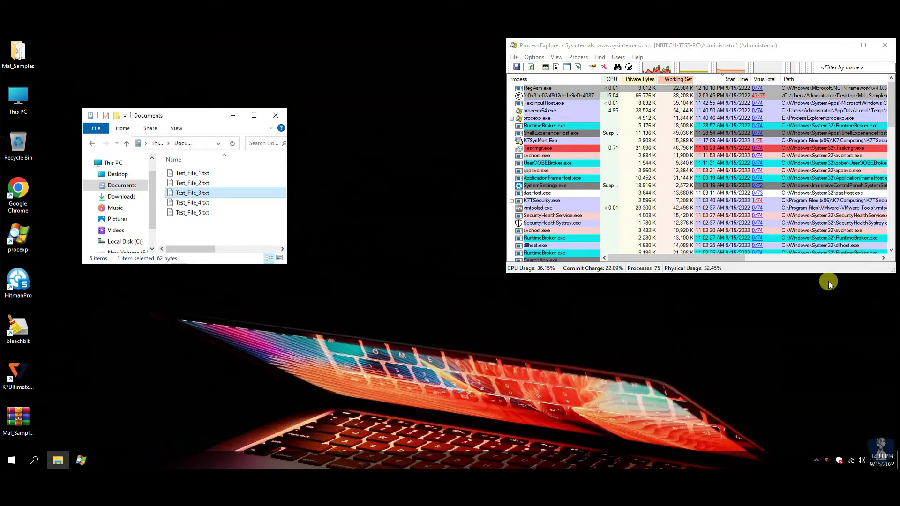
left_click(558, 43)
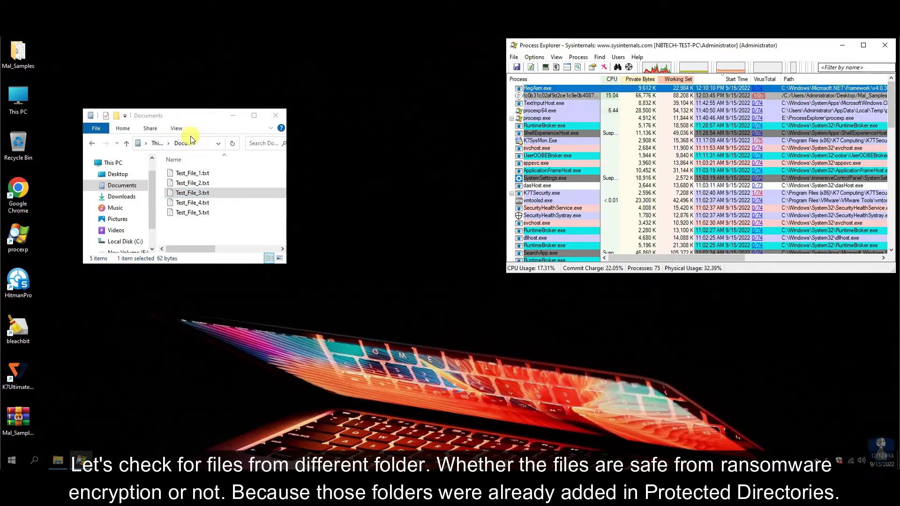
- Maximize the Documents window and open Test_File_2.txt and Test_File_5.txt to check that their text is readable
left_click(253, 116)
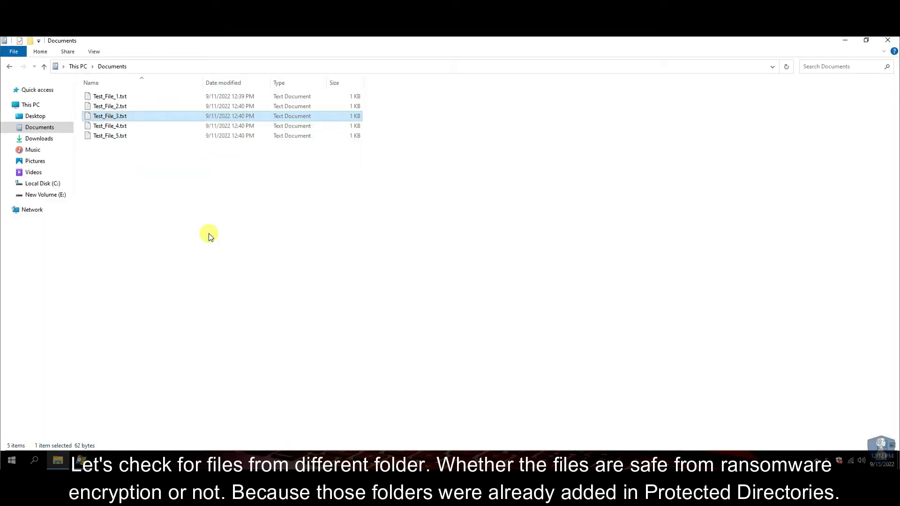
double_click(107, 109)
key("ctrl+a")
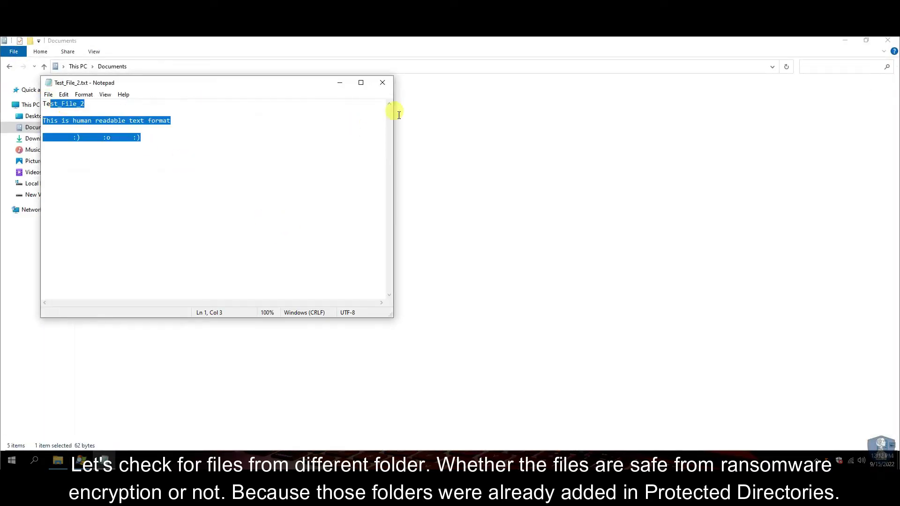
left_click(380, 83)
double_click(209, 136)
left_click(381, 83)
- Check the Downloads, Pictures, Music and Videos folders and New Volume (E:) for encrypted files, and close File Explorer
left_click(6, 137)
left_click(61, 161)
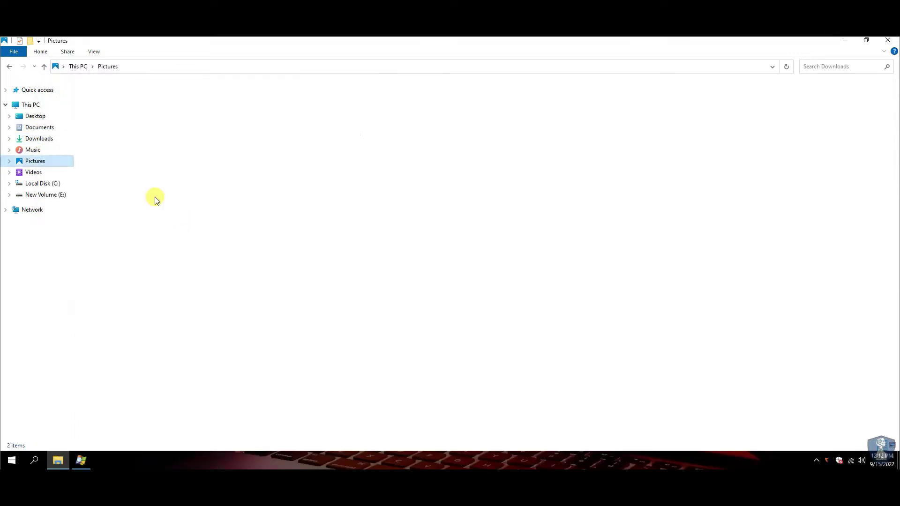
left_click(28, 150)
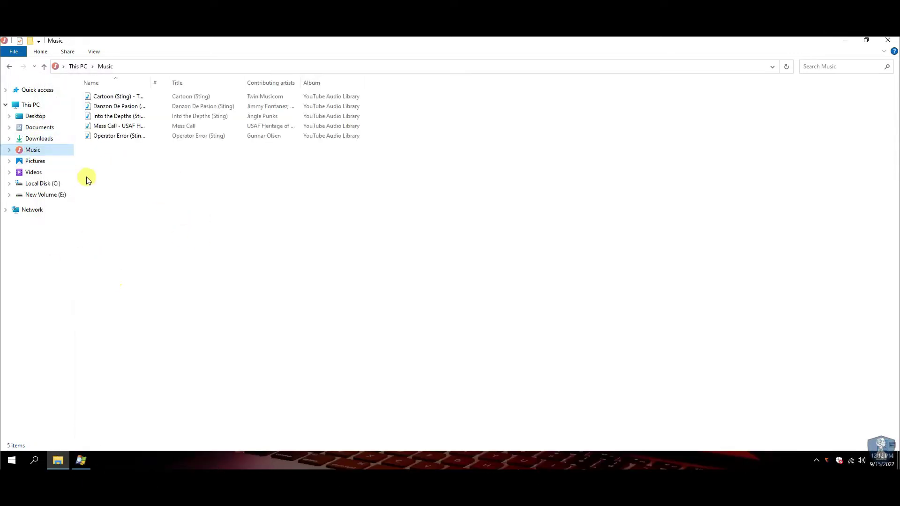
left_click(19, 172)
left_click(47, 194)
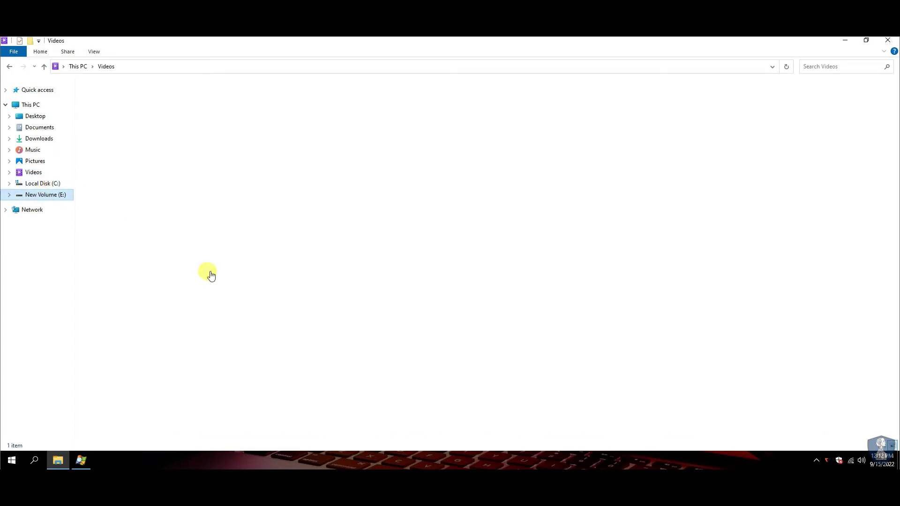
left_click(883, 45)
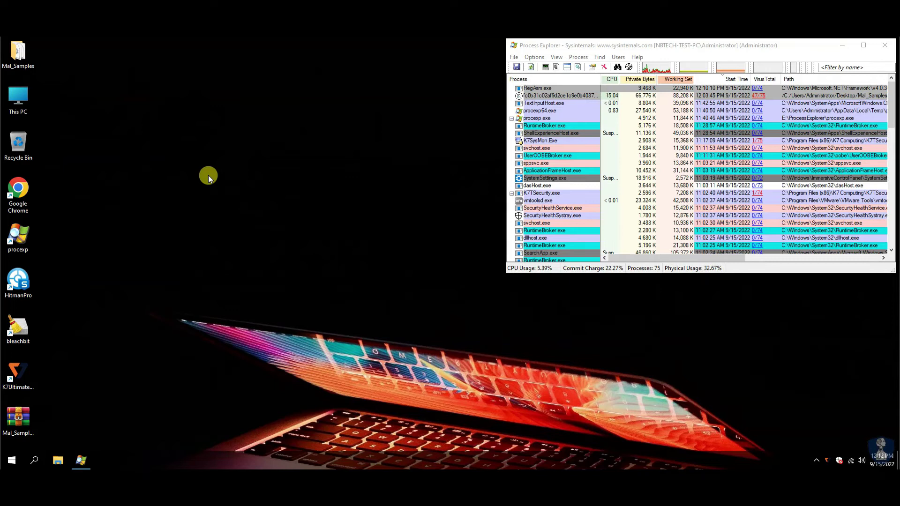
- Close Process Explorer and restart the computer
left_click(885, 48)
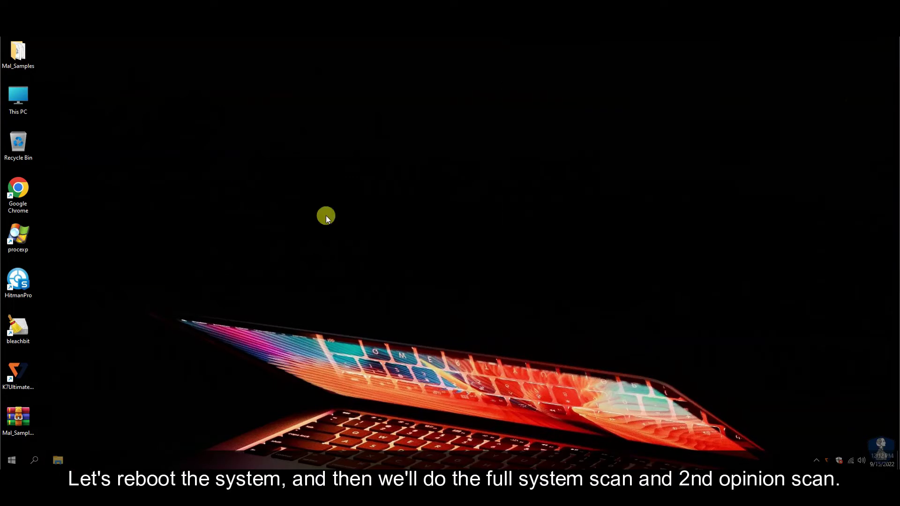
left_click(12, 460)
right_click(12, 460)
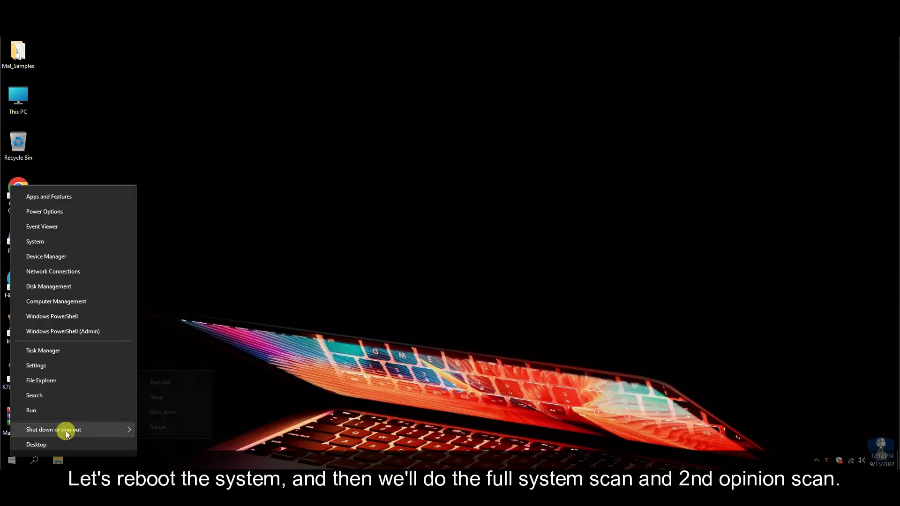
mouse_move(66, 430)
left_click(173, 427)
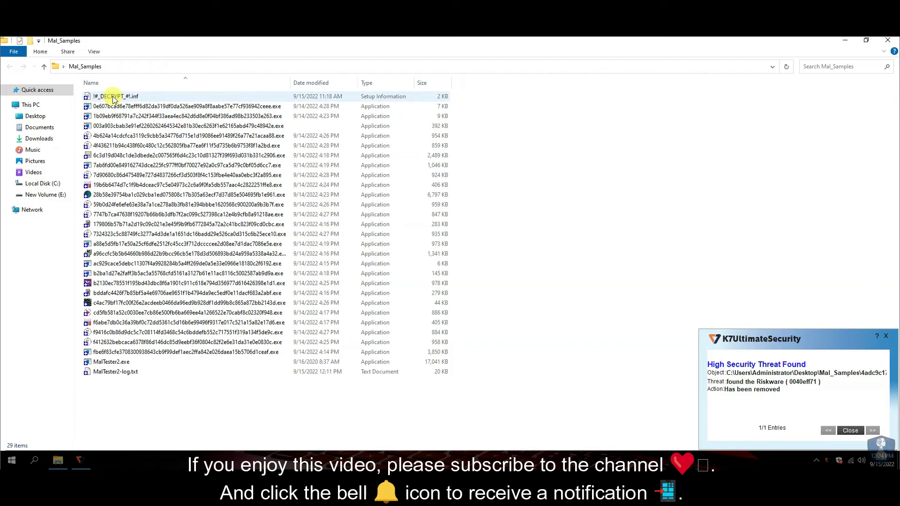
- Open MalTester2-log.txt, read the detection summary at its end, close the log and minimize the Mal_Samples window
double_click(116, 373)
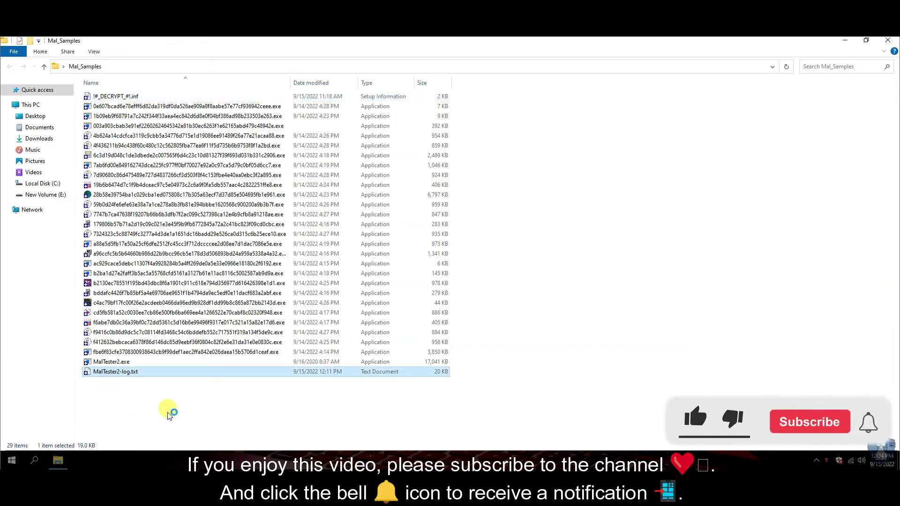
left_click(361, 83)
scroll(187, 262, "down", 20)
scroll(179, 267, "down", 20)
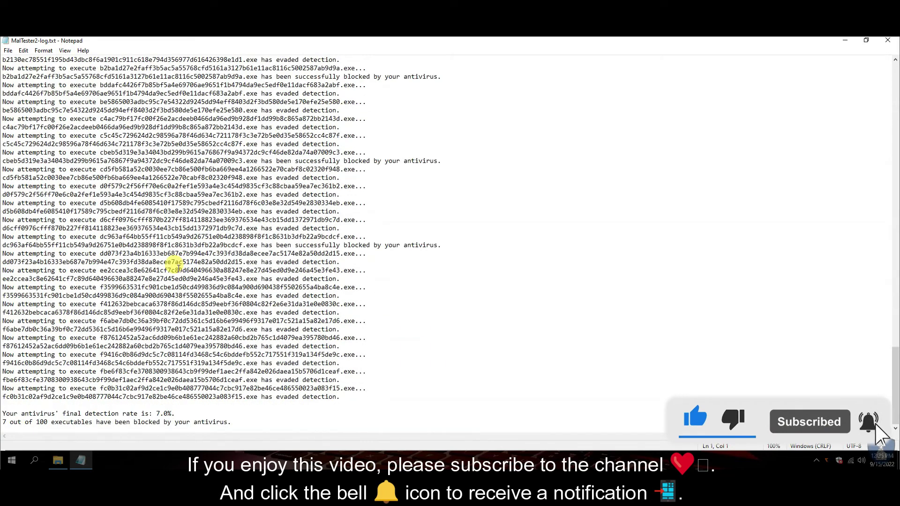
left_click(888, 40)
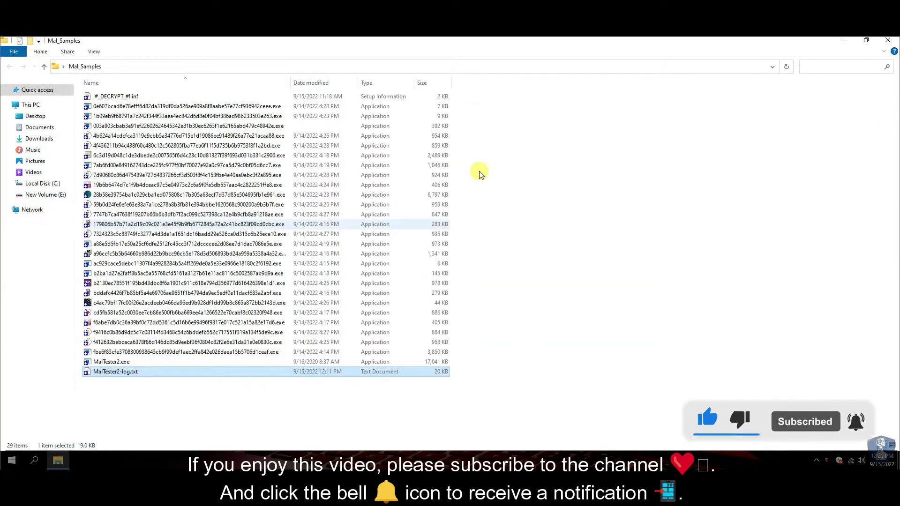
left_click(845, 40)
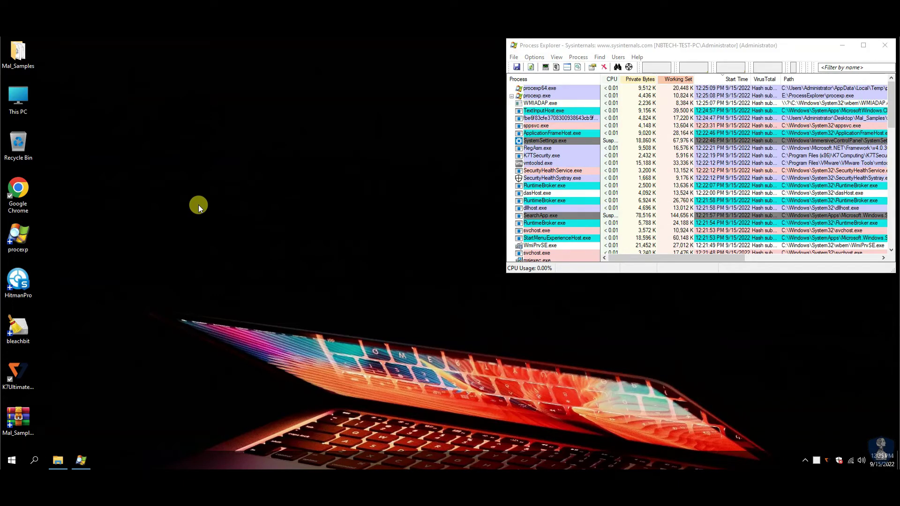
- Examine the running processes and their VirusTotal ratings in Process Explorer, including the fbe6f83cfe sample from Mal_Samples, and close it
left_click(555, 120)
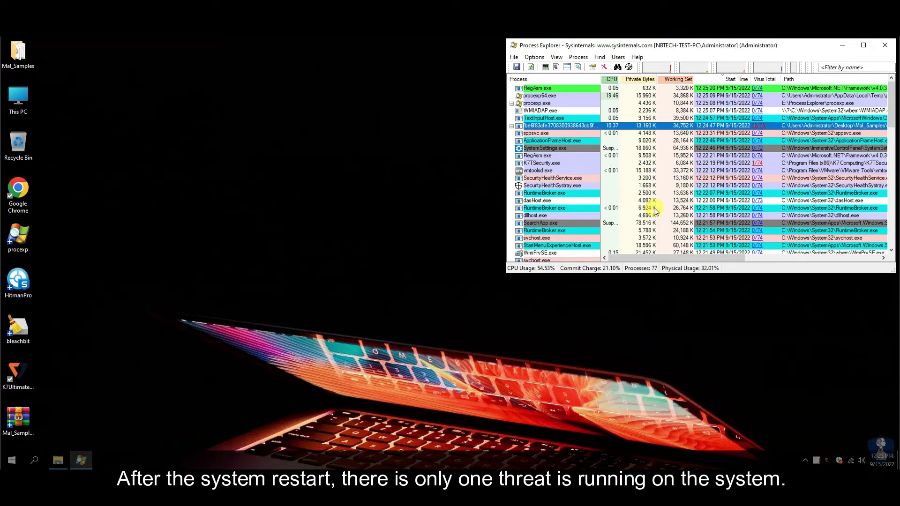
scroll(654, 207, "down", 10)
left_click(544, 134)
scroll(597, 179, "up", 6)
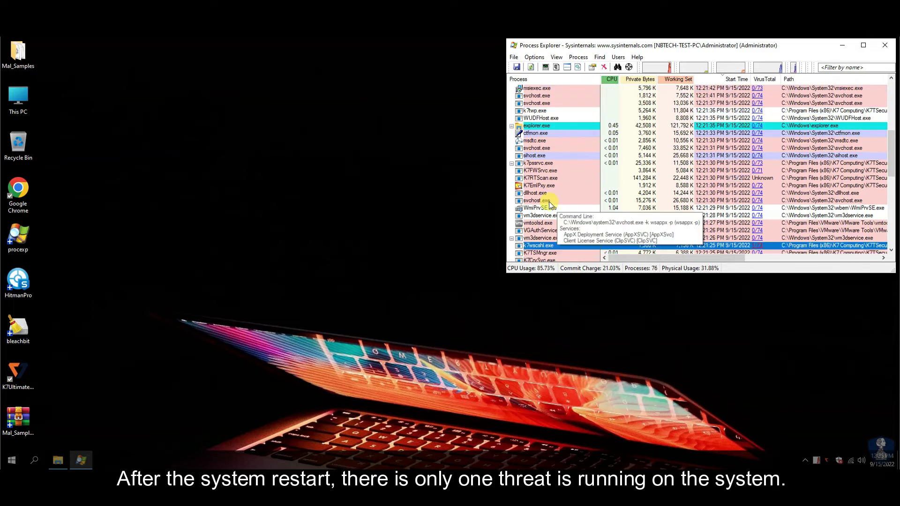
left_click(596, 177)
scroll(598, 176, "up", 2)
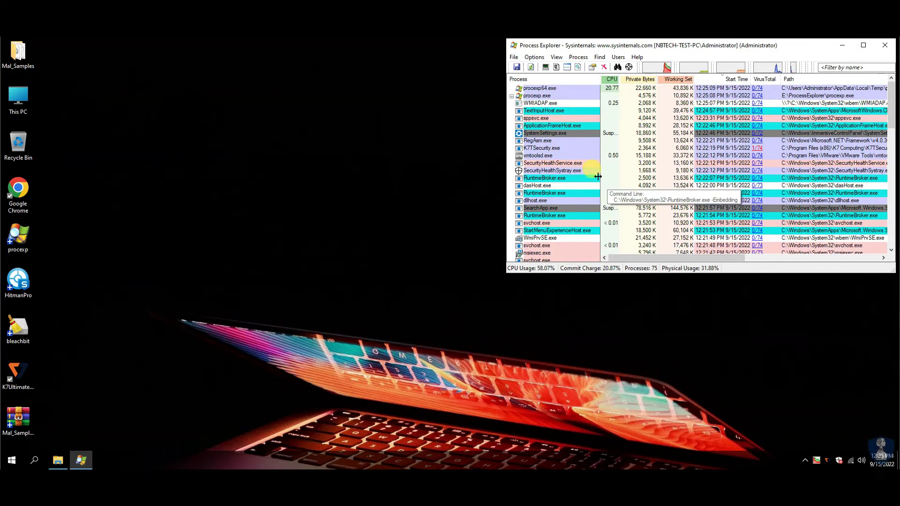
scroll(597, 177, "down", 9)
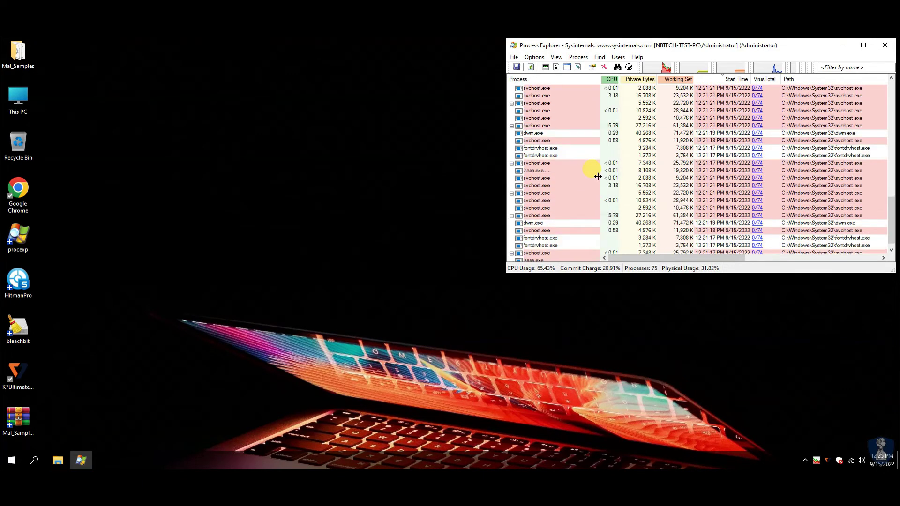
scroll(597, 177, "up", 10)
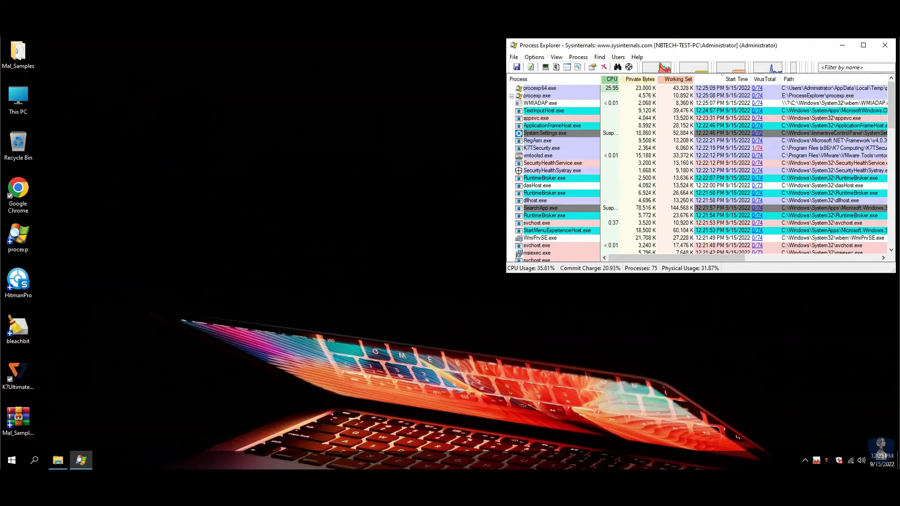
left_click(884, 46)
- Inspect the startup entries in Task Manager and close it
right_click(280, 464)
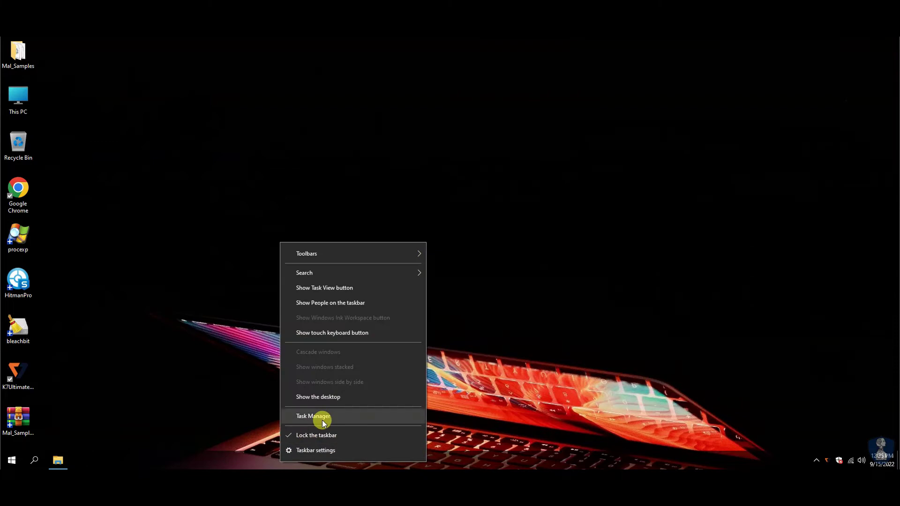
left_click(375, 418)
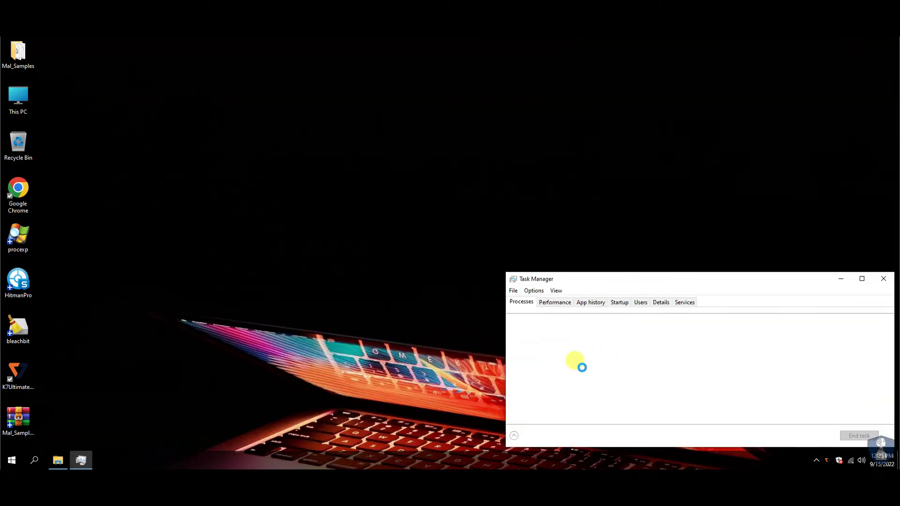
left_click(620, 302)
left_click(566, 356)
left_click(566, 407)
left_click(882, 281)
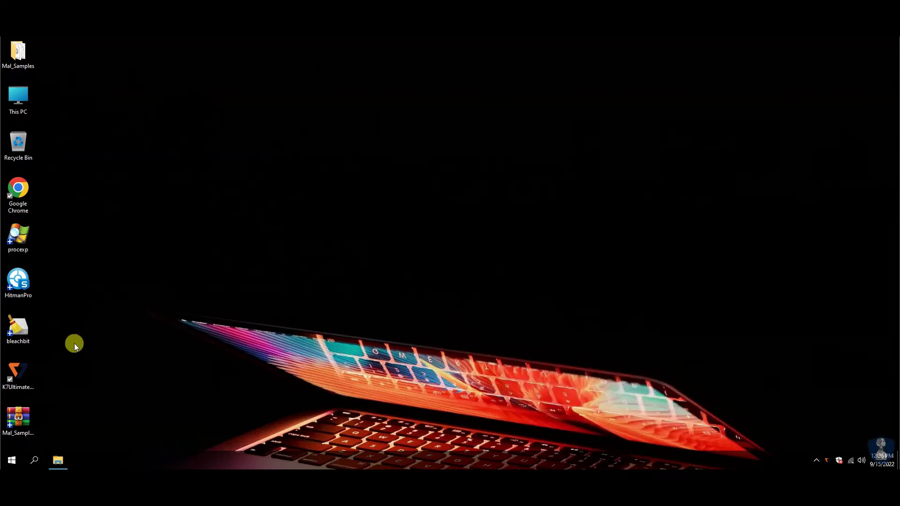
- Permanently delete MalTester2.exe, MalTester2-log.txt and !#_DECRYPT_#!.inf from the Mal_Samples folder
left_click(58, 460)
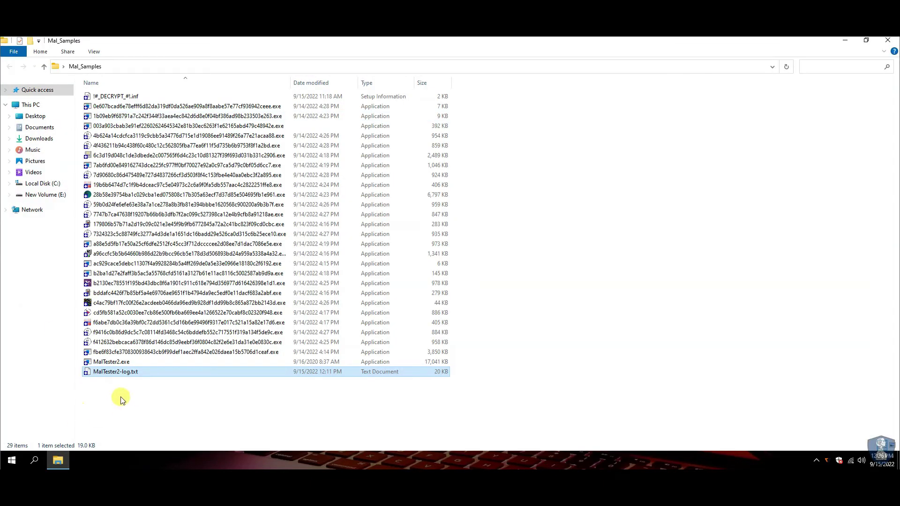
left_click_drag(108, 375, 111, 361)
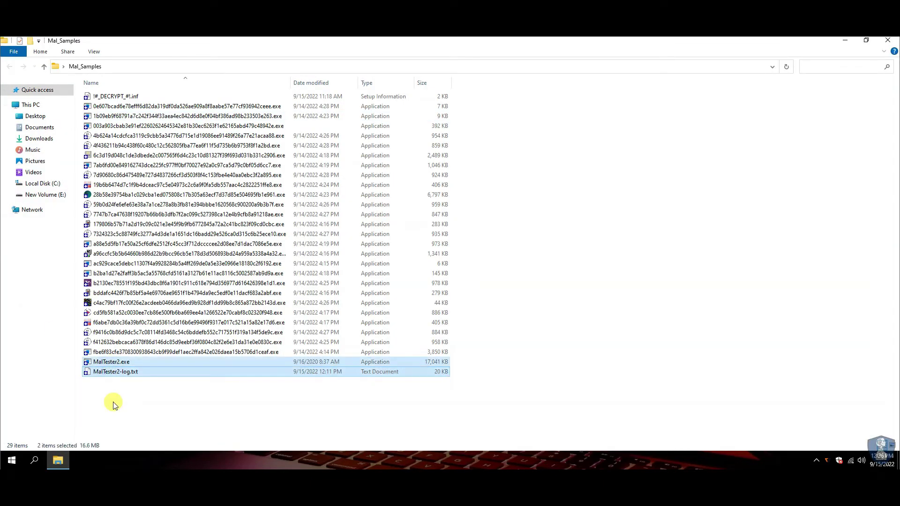
key("shift+Delete")
key("Return")
left_click(105, 97)
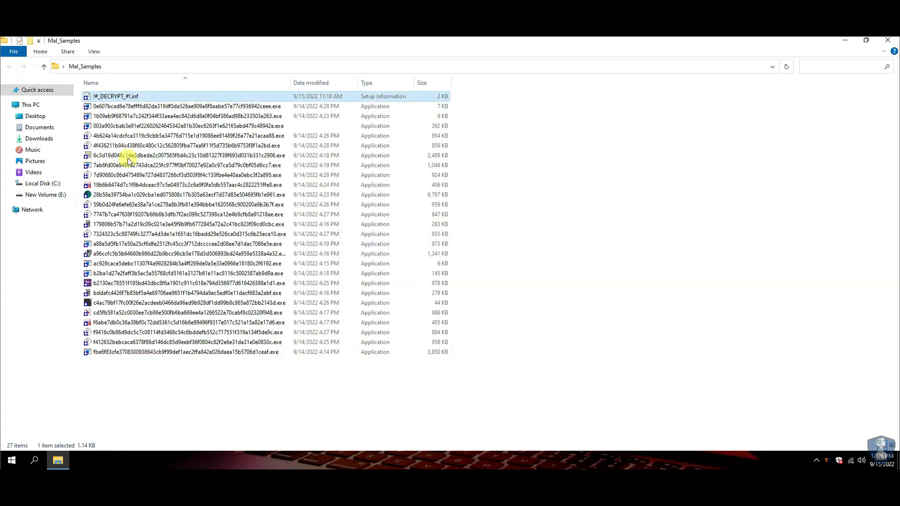
key("shift+Delete")
key("Return")
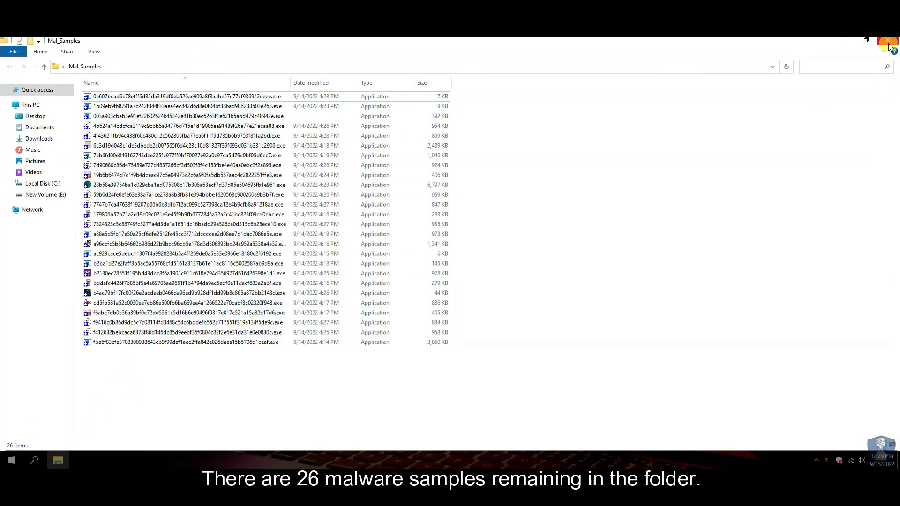
- Restore the folder window to a smaller size and scan the Mal_Samples folder on the Desktop with K7AntiVirus
left_click(867, 42)
left_click_drag(396, 287, 542, 372)
left_click(117, 193)
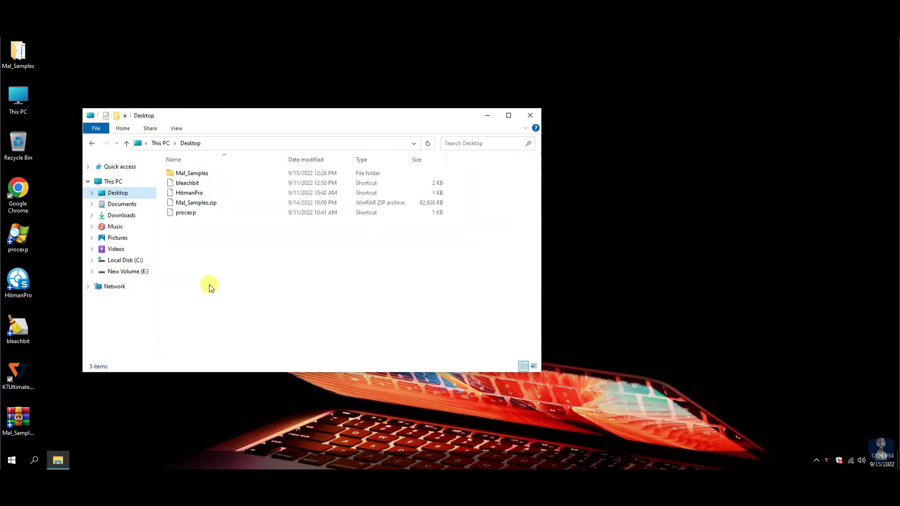
right_click(176, 178)
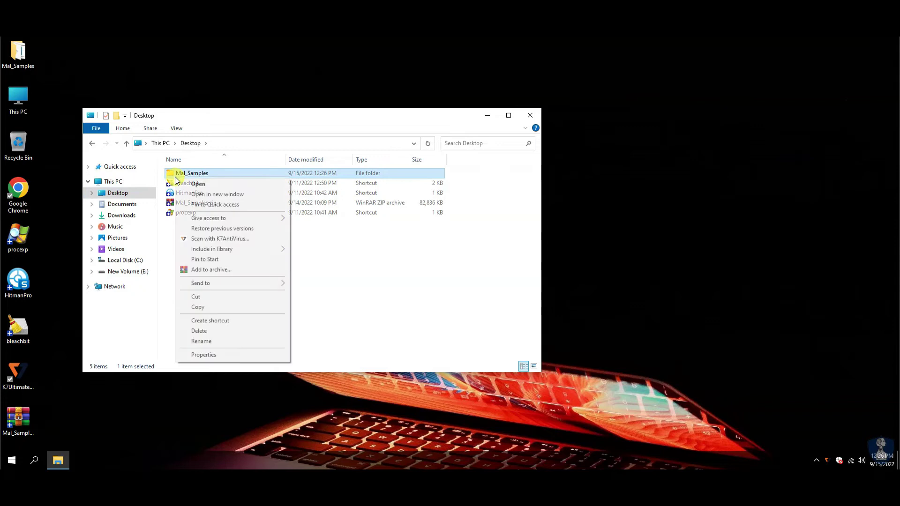
left_click(211, 239)
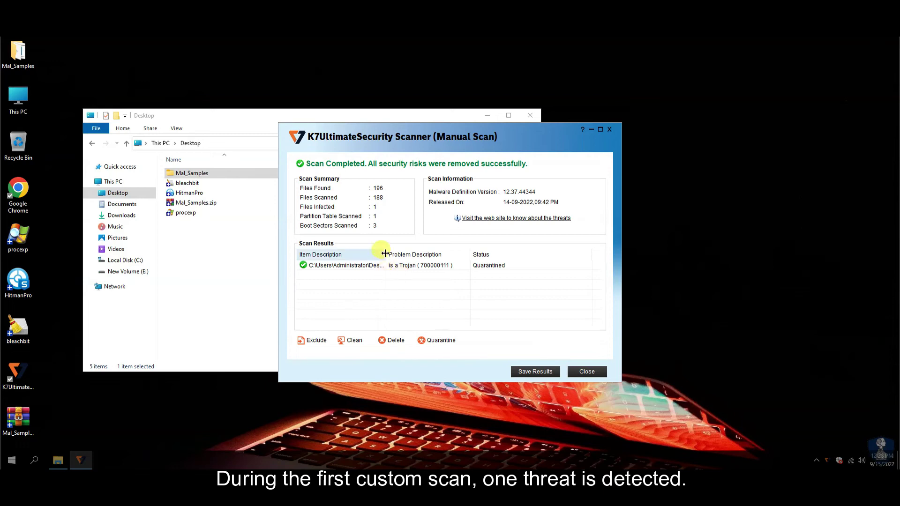
- Check the quarantined item's full path in the scan results, close the scanner and look at the remaining files in Mal_Samples
double_click(385, 255)
left_click(447, 266)
left_click_drag(436, 322, 329, 319)
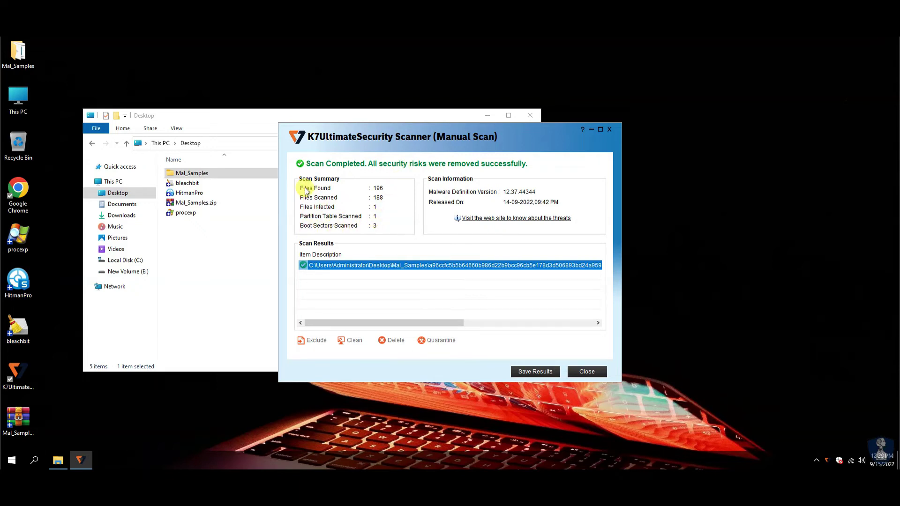
left_click(587, 372)
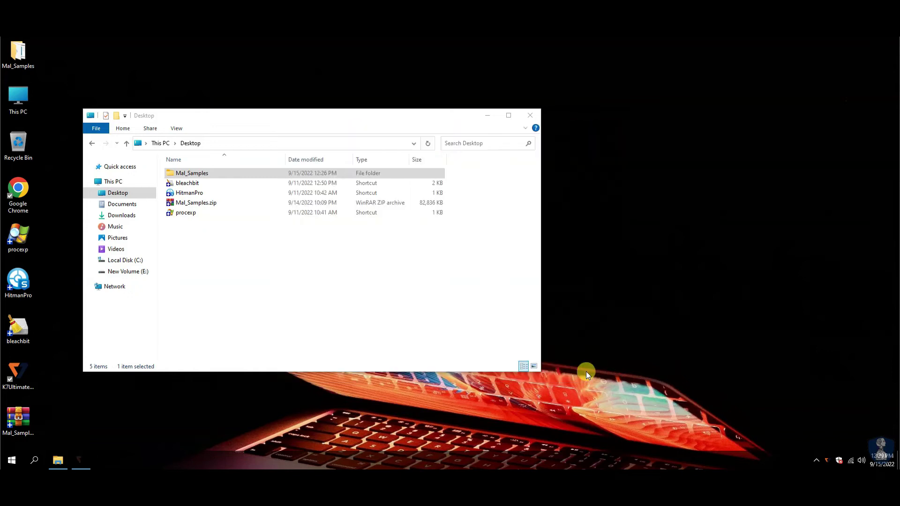
double_click(193, 173)
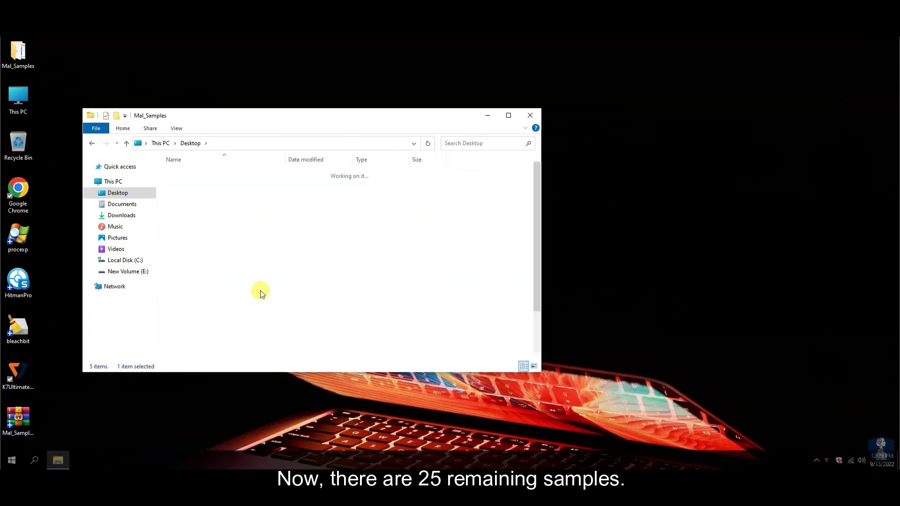
left_click(530, 115)
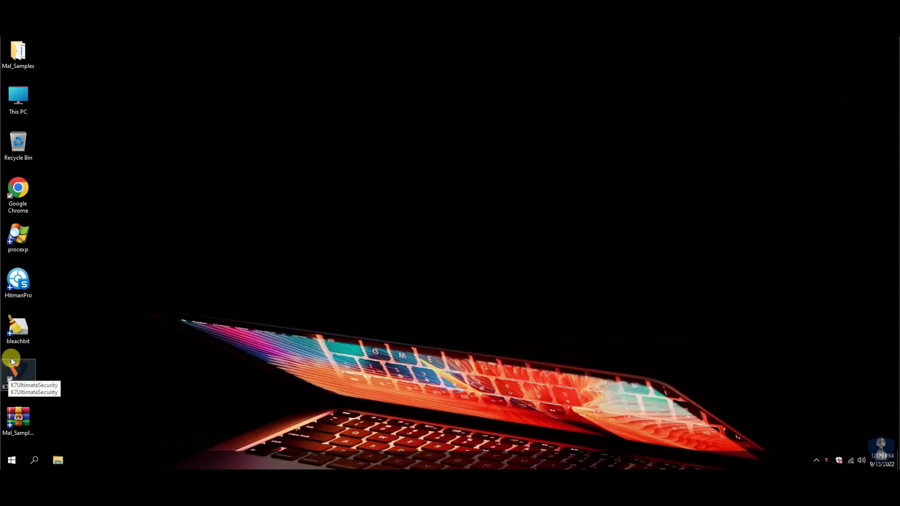
- Open K7 Ultimate Security, review its protection modules, start a Complete Scan and refresh the desktop
double_click(17, 372)
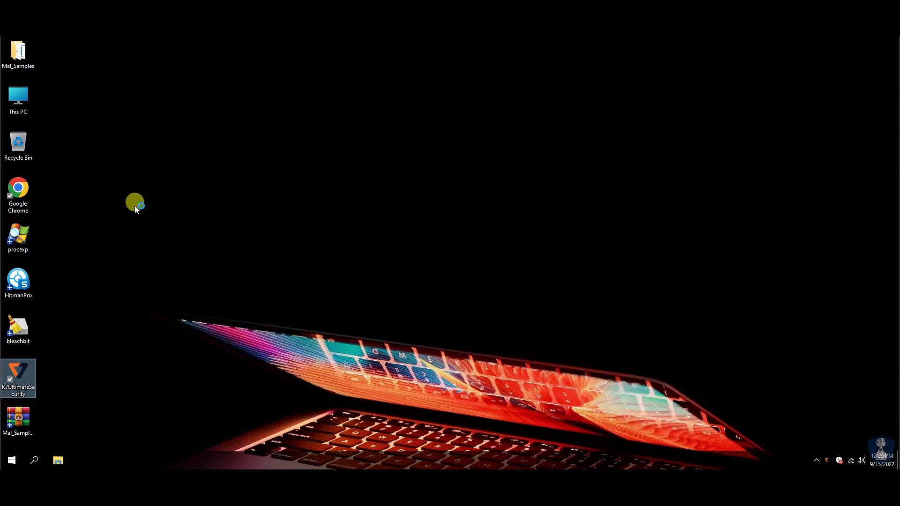
left_click(578, 176)
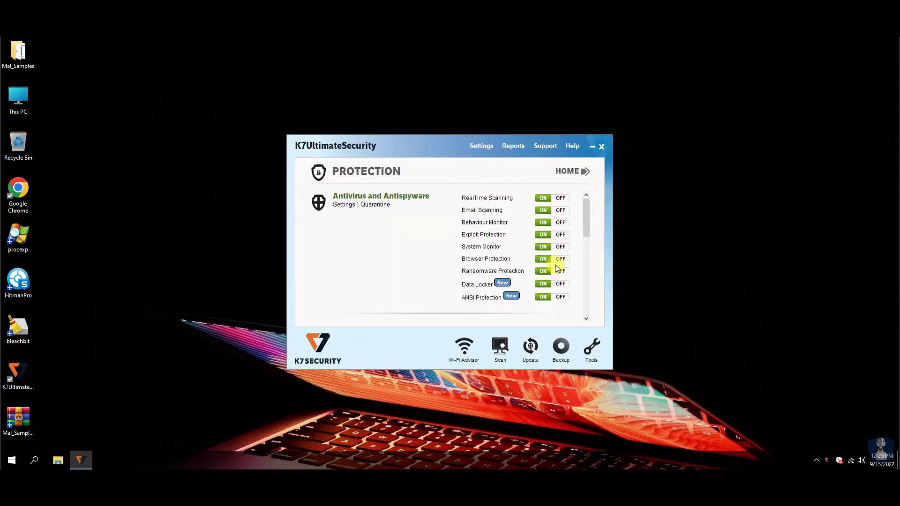
scroll(462, 316, "down", 3)
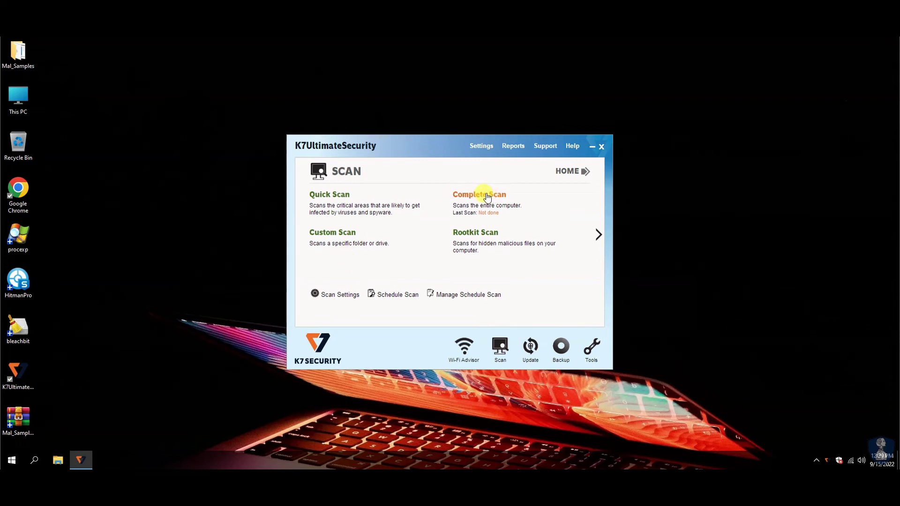
left_click(487, 196)
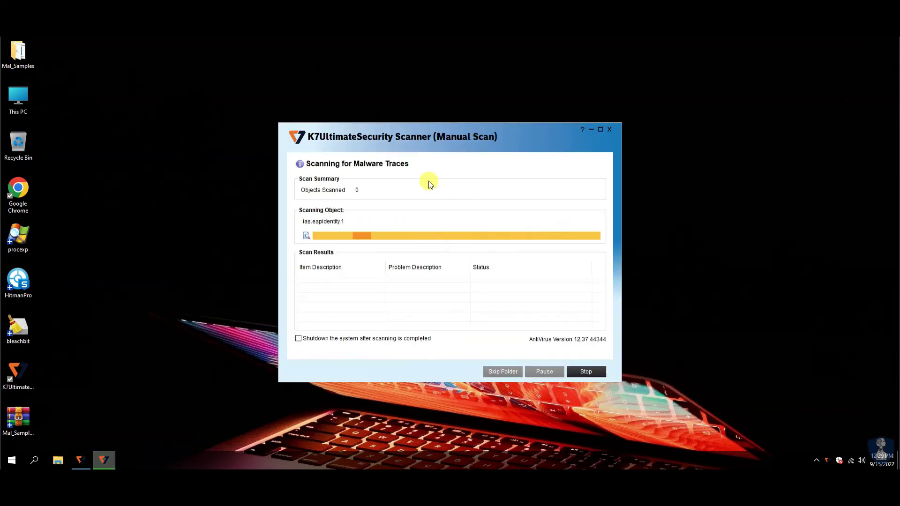
right_click(705, 173)
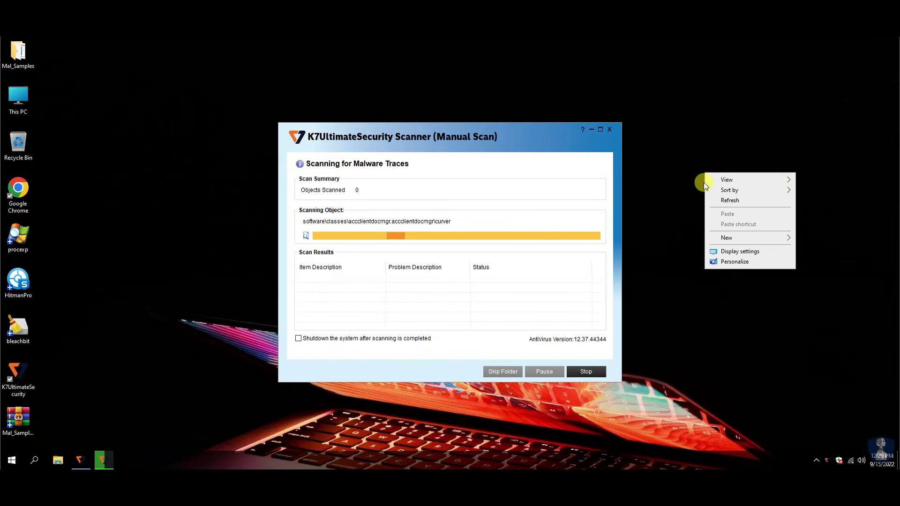
left_click(726, 201)
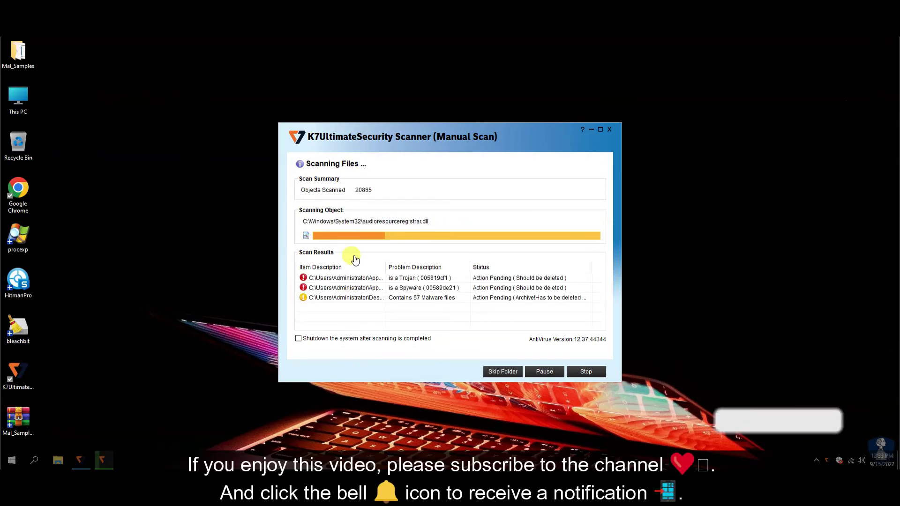
- Widen the Item Description column to examine the detected items during the complete scan, and refresh the desktop
left_click_drag(385, 267, 423, 269)
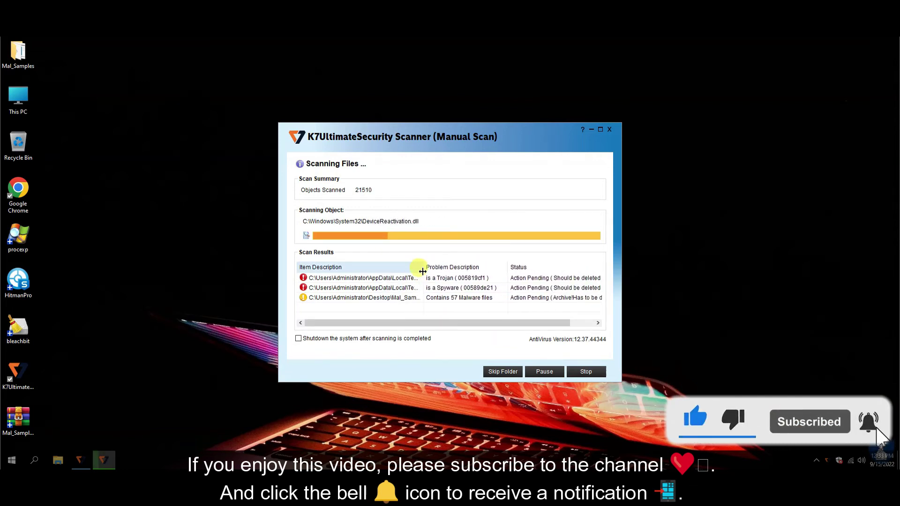
left_click_drag(497, 326, 466, 318)
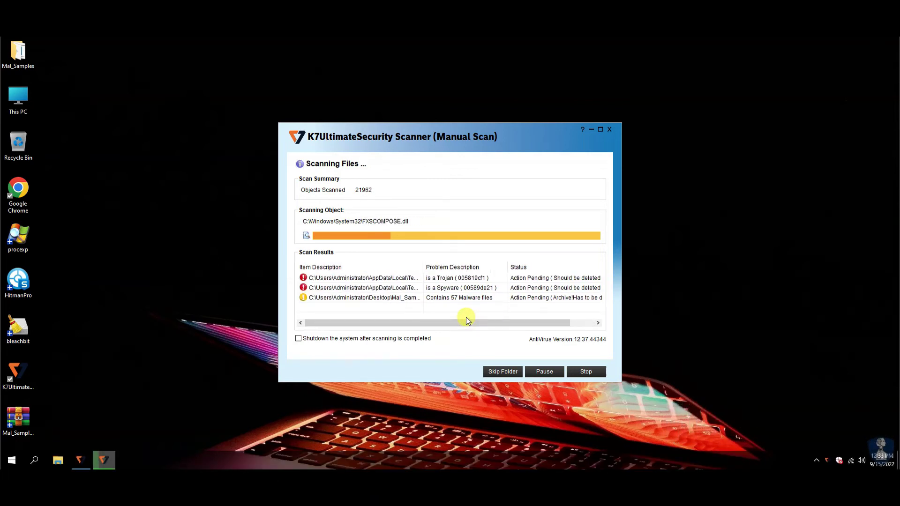
left_click_drag(466, 317, 427, 320)
right_click(708, 265)
left_click(724, 288)
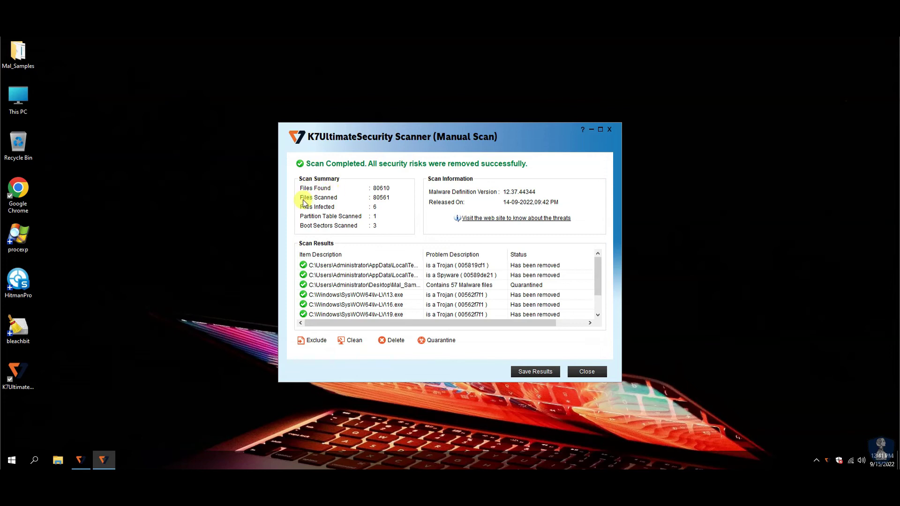
- Review the complete scan's results, close the scanner and check the protection modules in K7 Ultimate Security
scroll(392, 281, "down", 1)
left_click(587, 371)
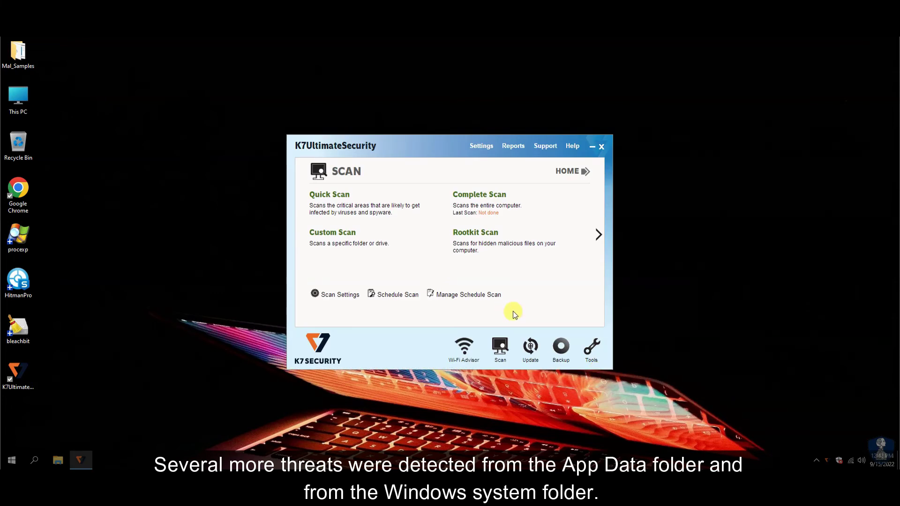
left_click(570, 177)
left_click(579, 175)
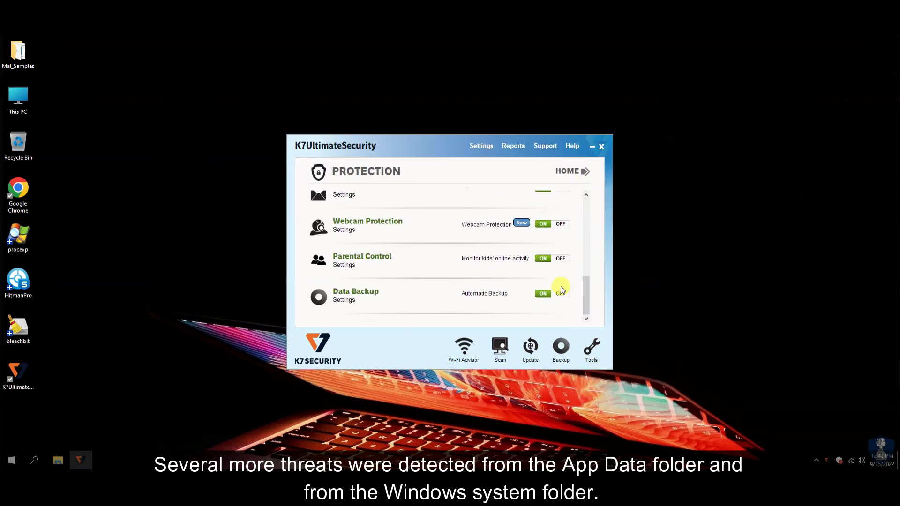
left_click(570, 172)
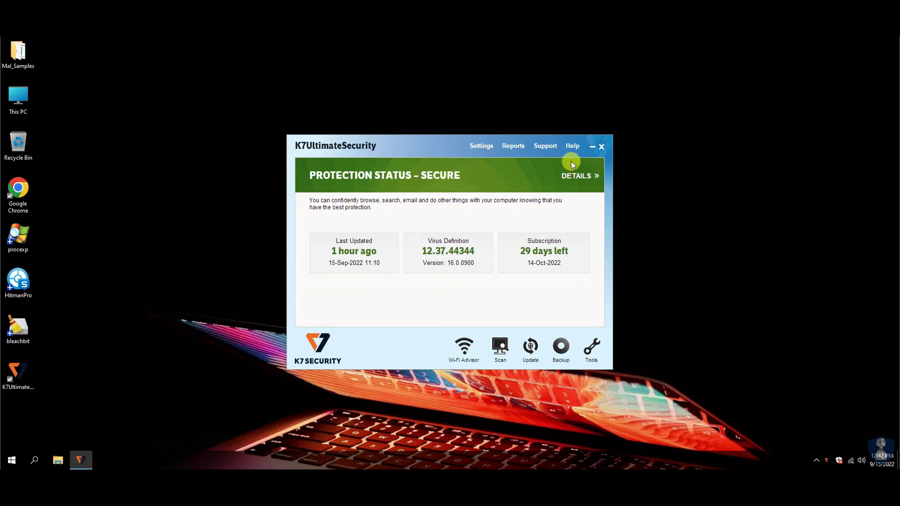
- Close K7 Ultimate Security, refresh the desktop and start a second-opinion scan with HitmanPro
left_click(600, 147)
right_click(372, 155)
left_click(392, 183)
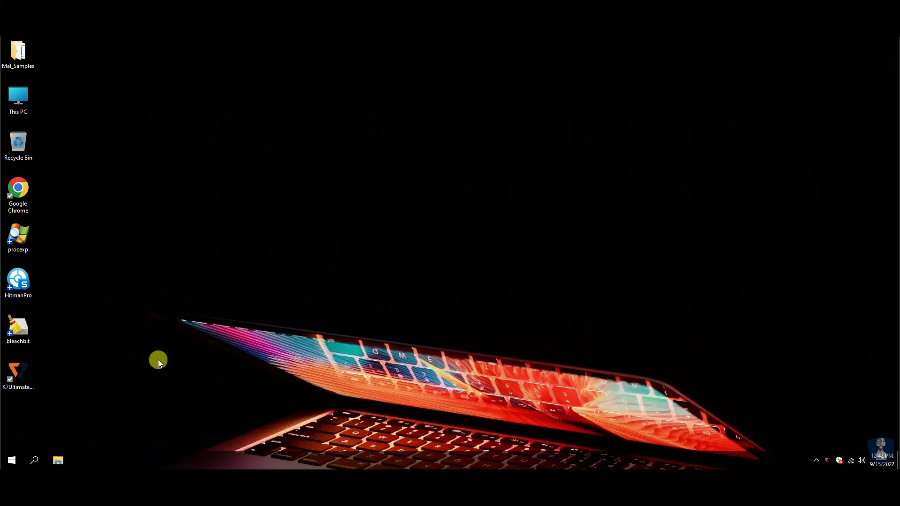
double_click(17, 283)
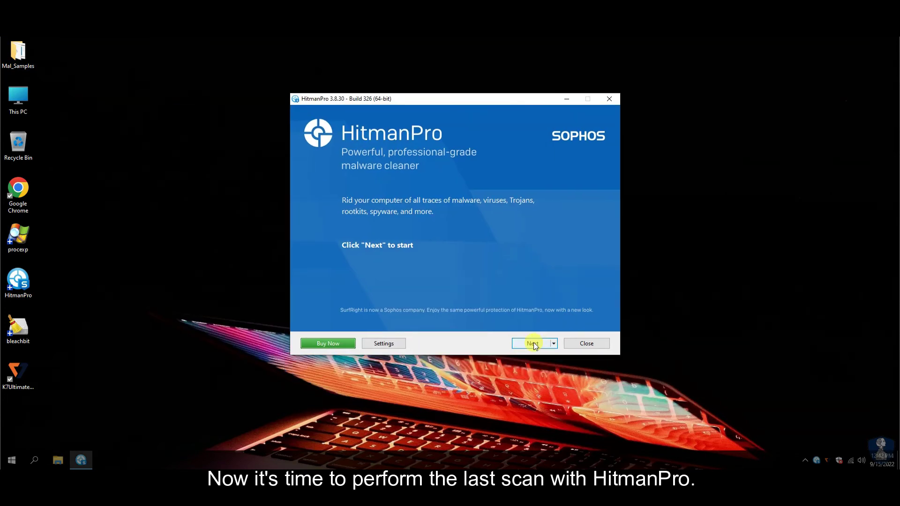
left_click(534, 344)
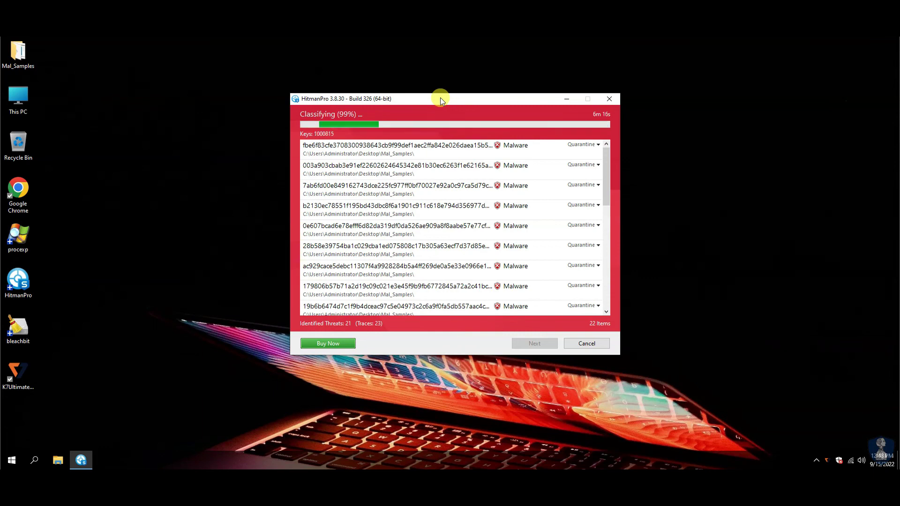
- Examine the threats listed in the HitmanPro scan results, including the location of GunaDotNetRT.dll, and close HitmanPro without removing anything
left_click(411, 150)
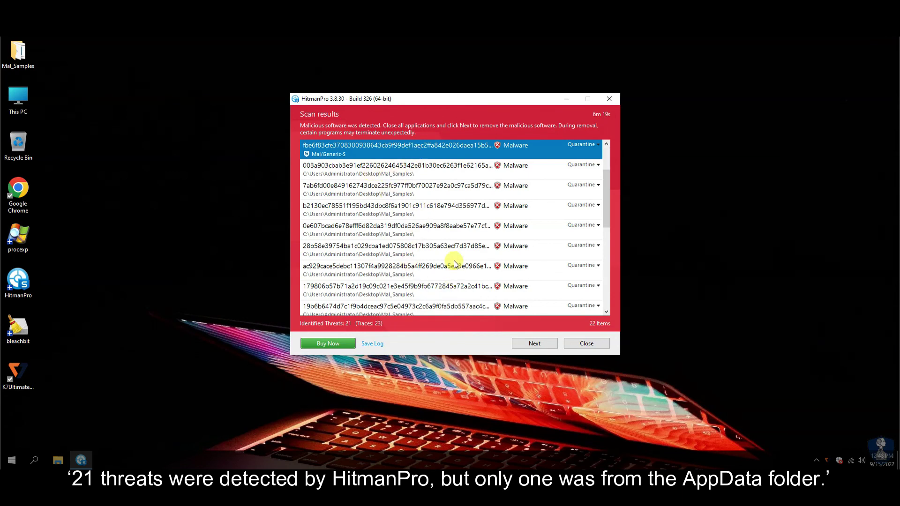
scroll(454, 261, "down", 5)
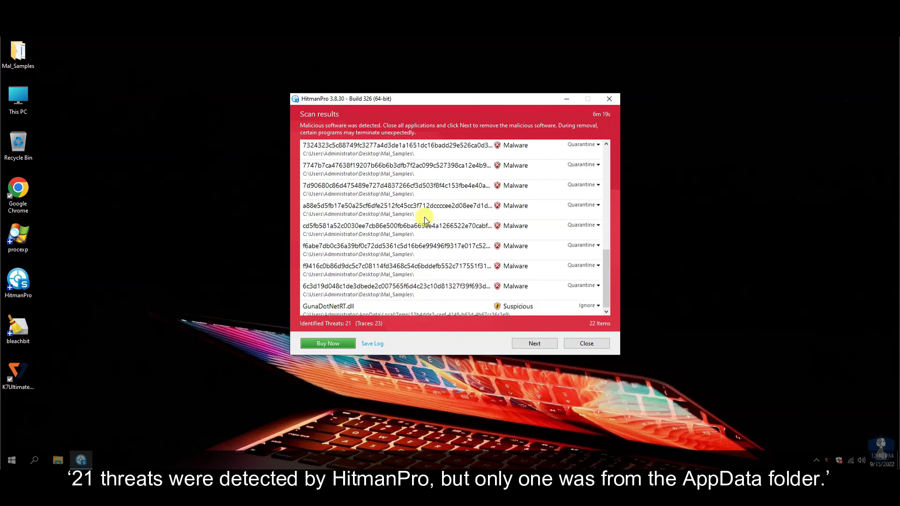
scroll(424, 218, "down", 1)
left_click(364, 272)
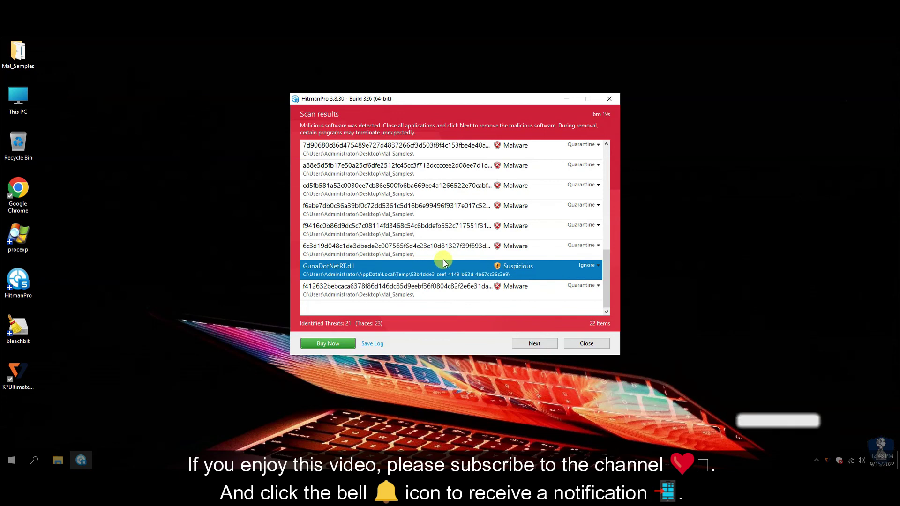
scroll(443, 261, "up", 5)
scroll(443, 262, "down", 5)
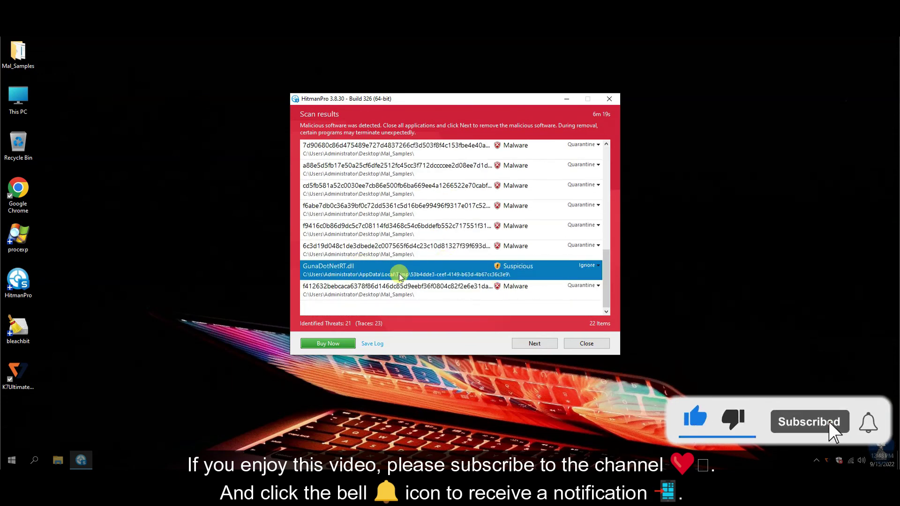
left_click(593, 345)
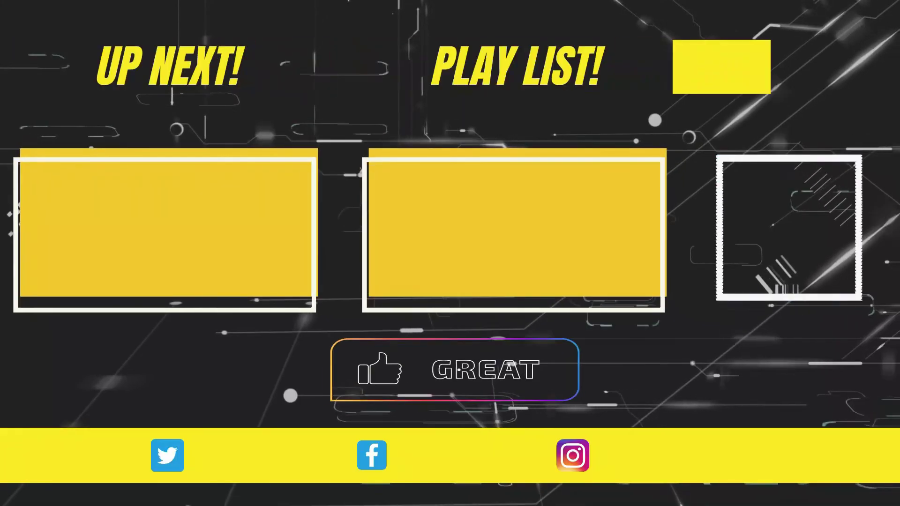